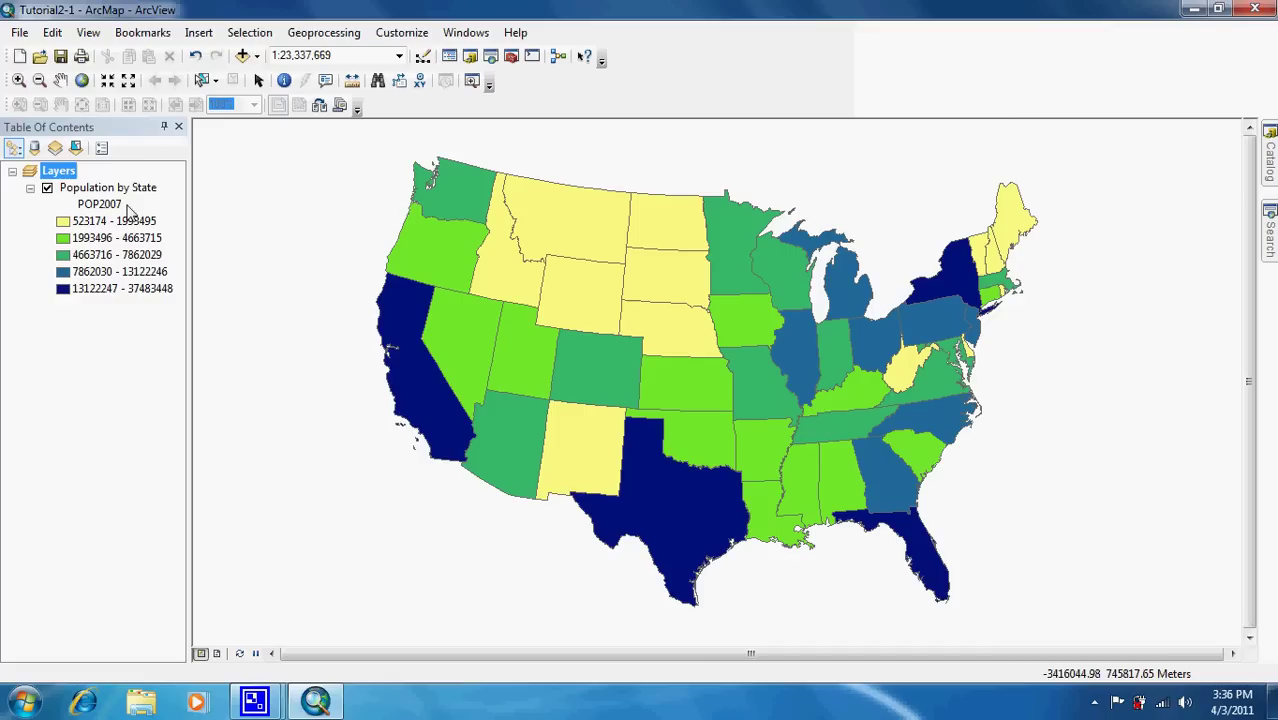
# - Add a new group layer and start entering 'Population by County' as its layer name
pyautogui.rightClick(68, 176)
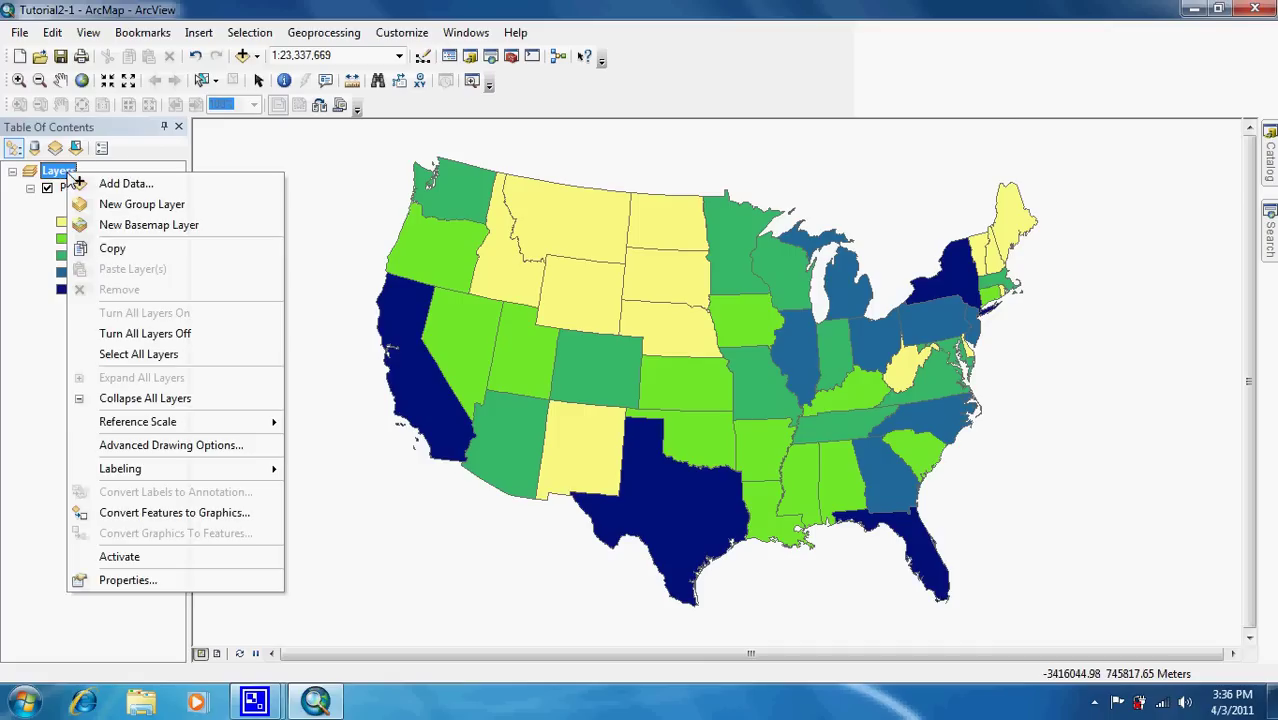
pyautogui.click(104, 206)
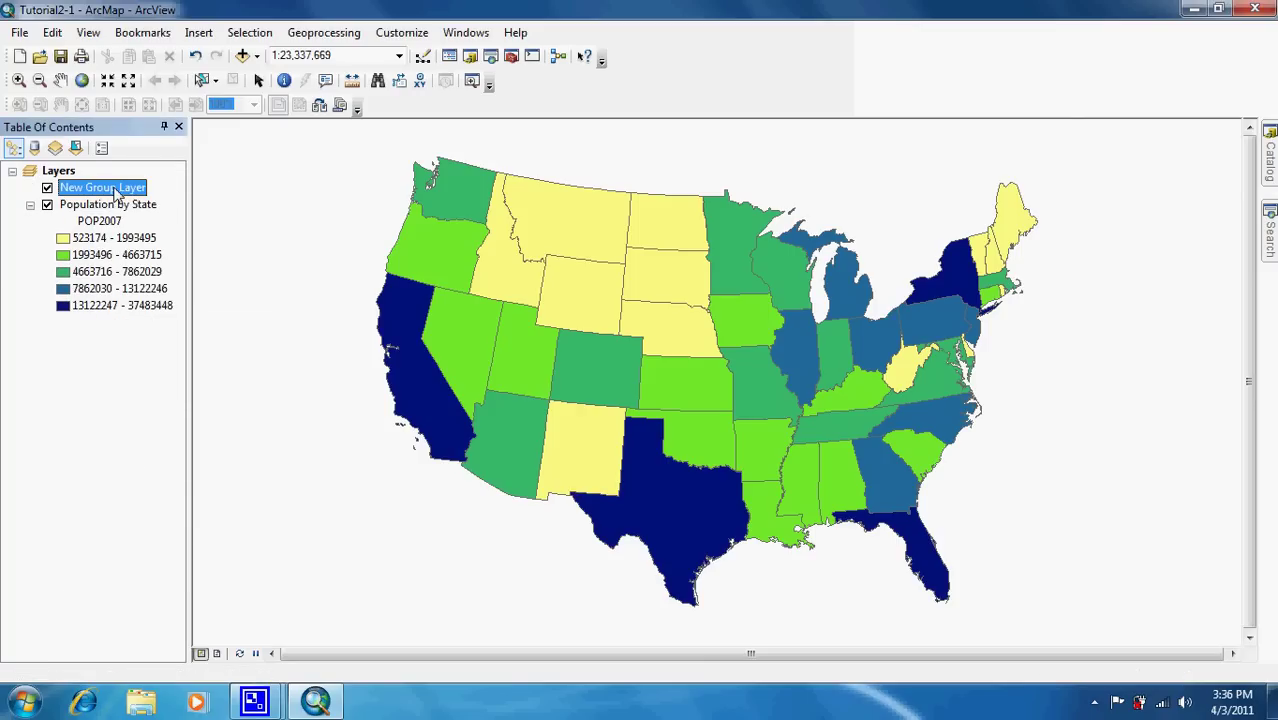
pyautogui.doubleClick(115, 189)
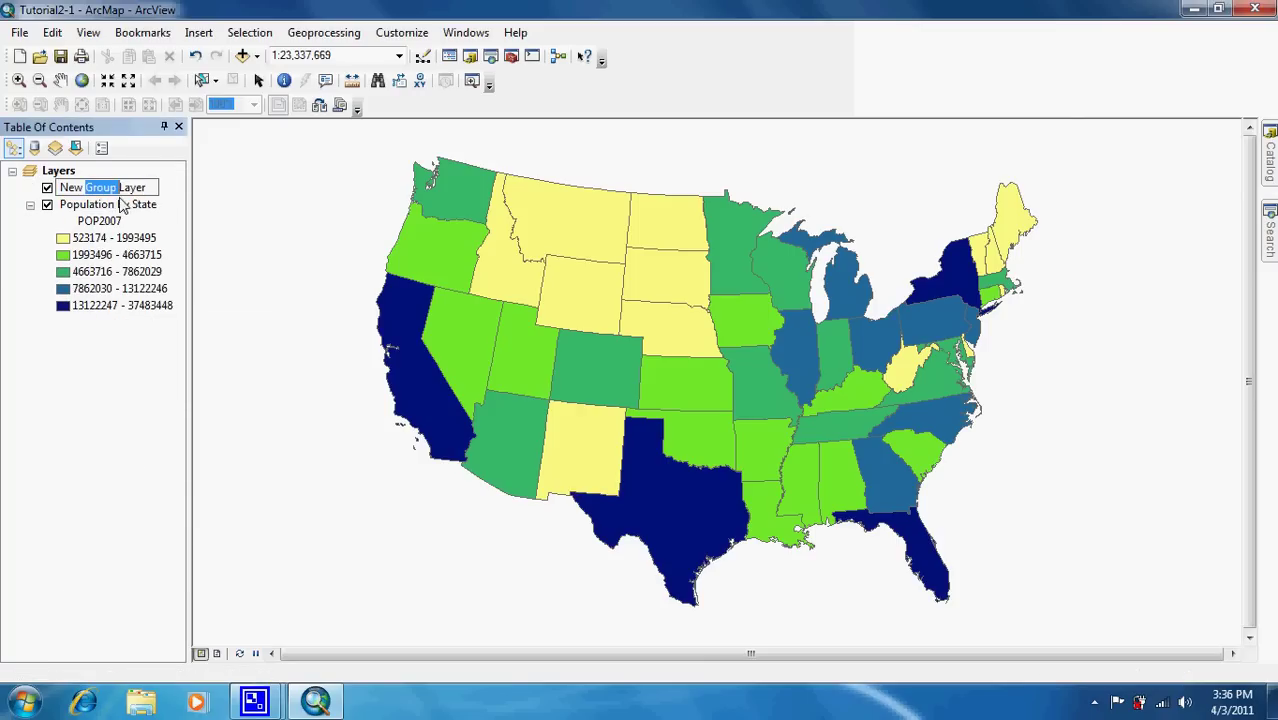
pyautogui.press('Return')
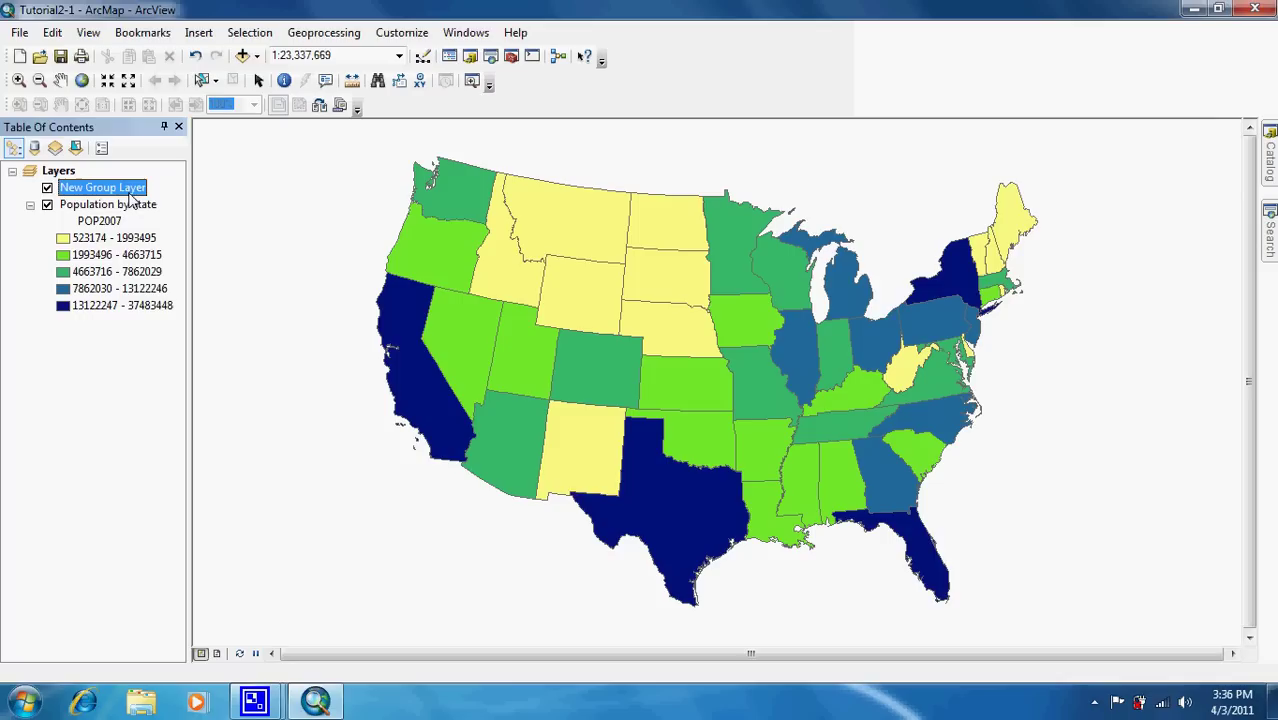
pyautogui.doubleClick(128, 190)
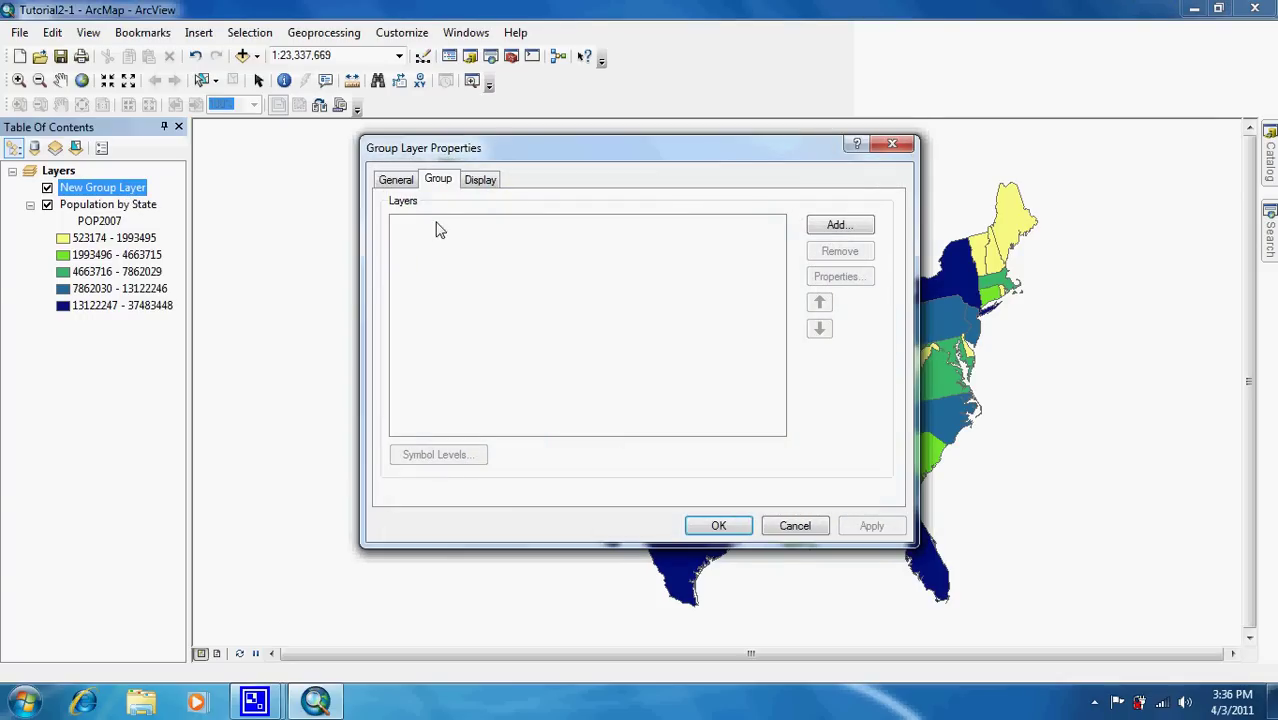
pyautogui.click(408, 183)
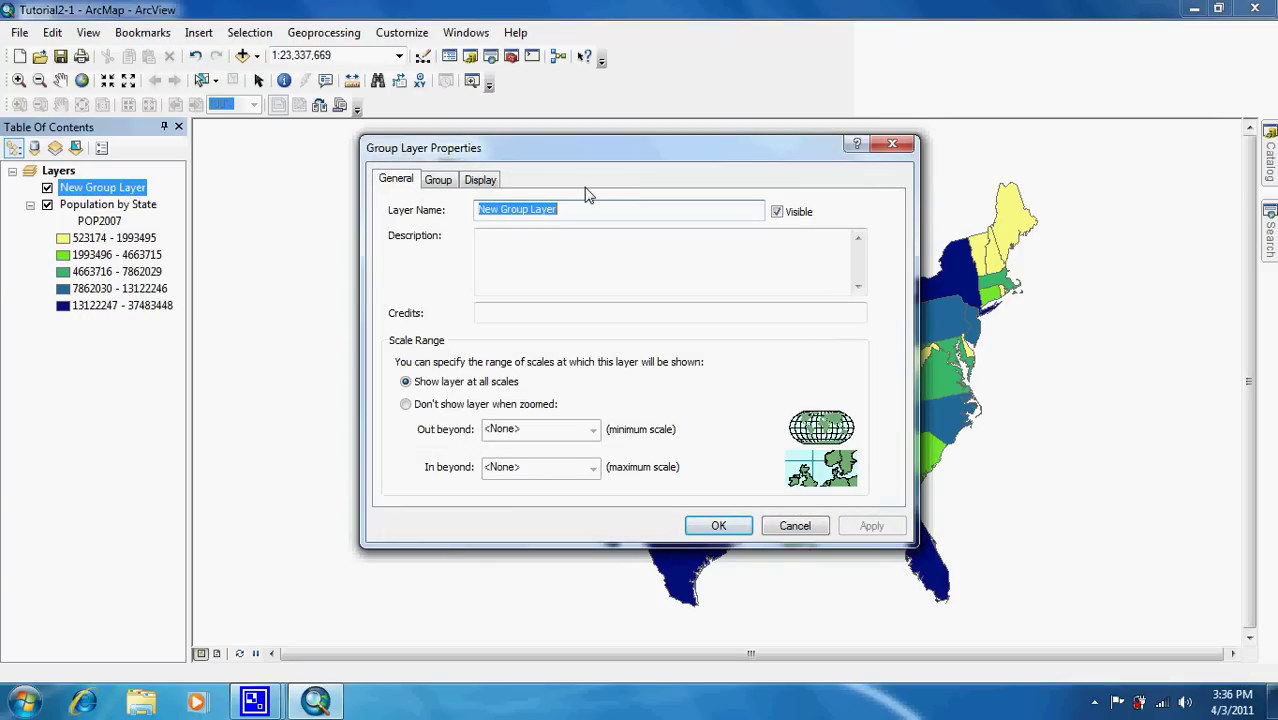
pyautogui.write('Population')
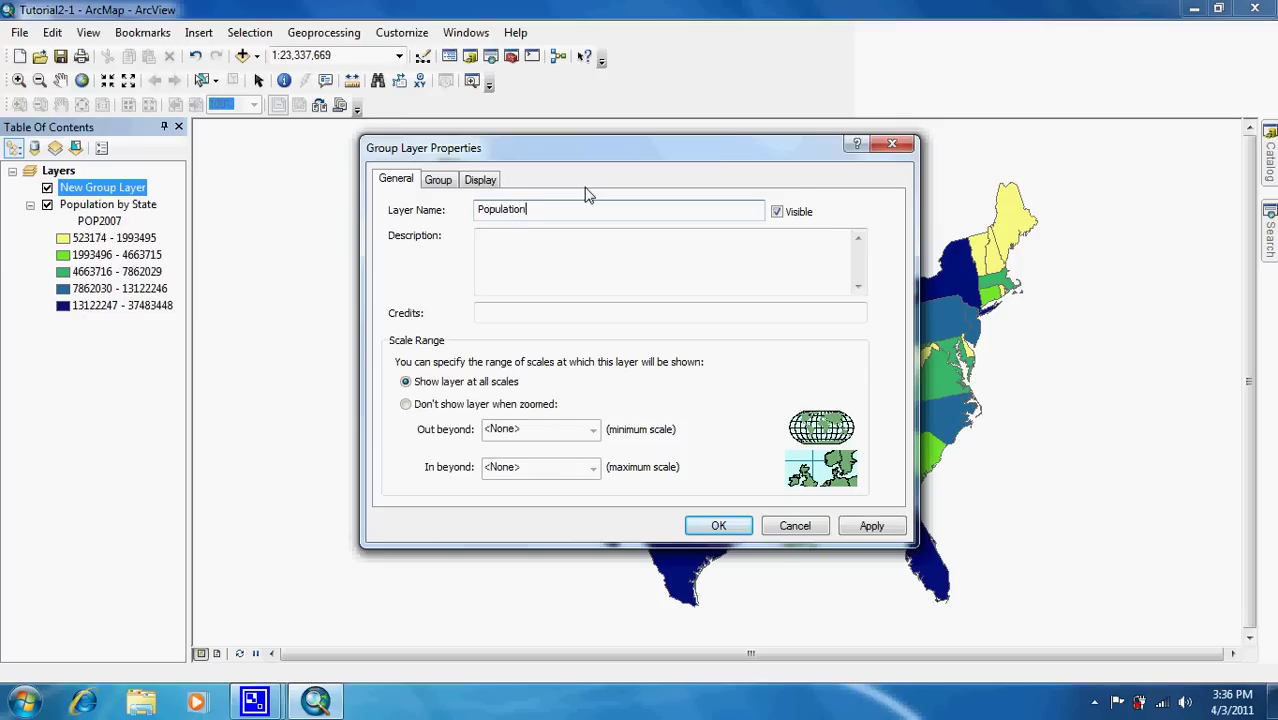
pyautogui.write(' by County')
# - Add USStates and USCounties from UnitedStates.gdb to the group and confirm its properties
pyautogui.click(442, 184)
pyautogui.click(834, 232)
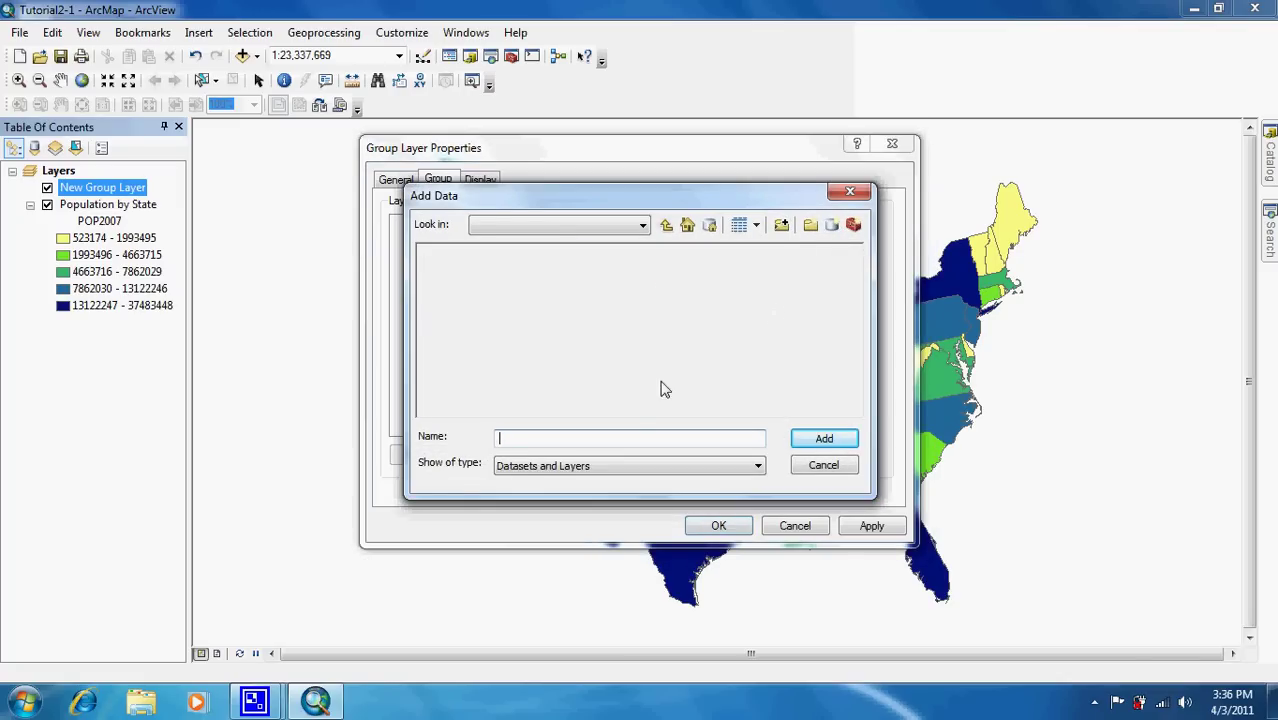
pyautogui.moveTo(605, 410); pyautogui.dragTo(770, 415)
pyautogui.click(613, 349)
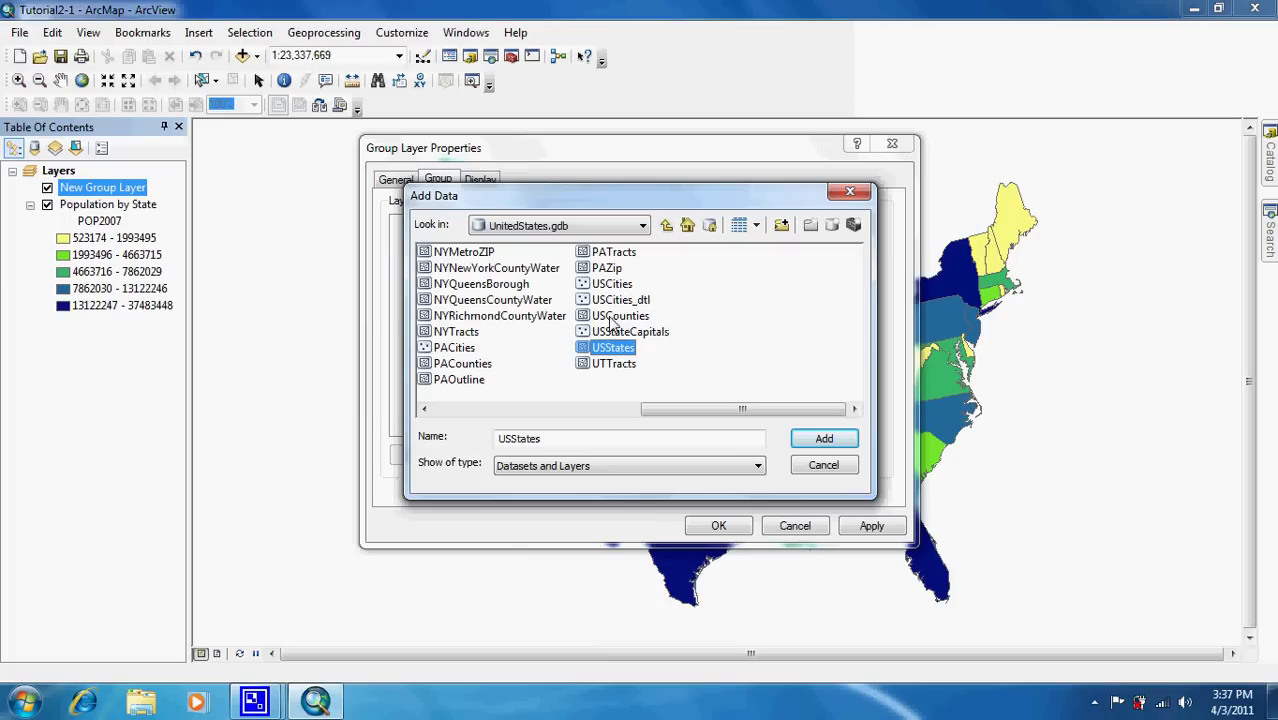
pyautogui.keyDown('ctrl'); pyautogui.click(614, 316); pyautogui.keyUp('ctrl')
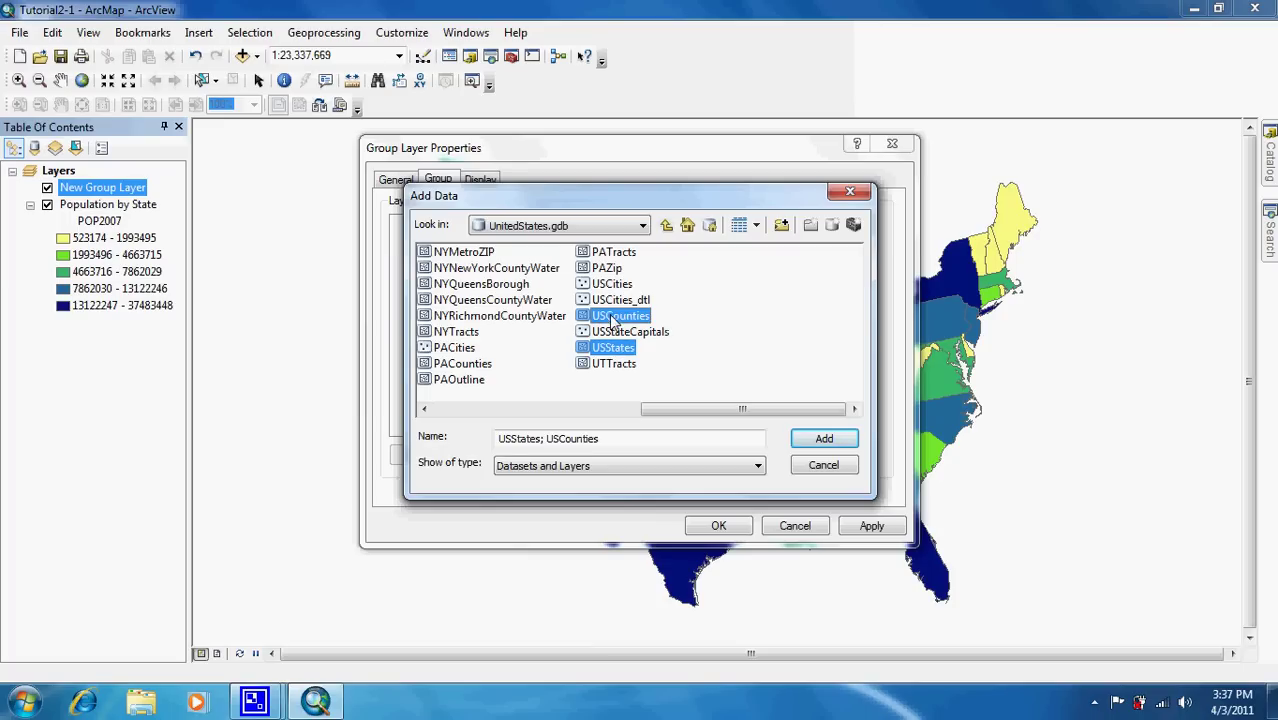
pyautogui.click(826, 441)
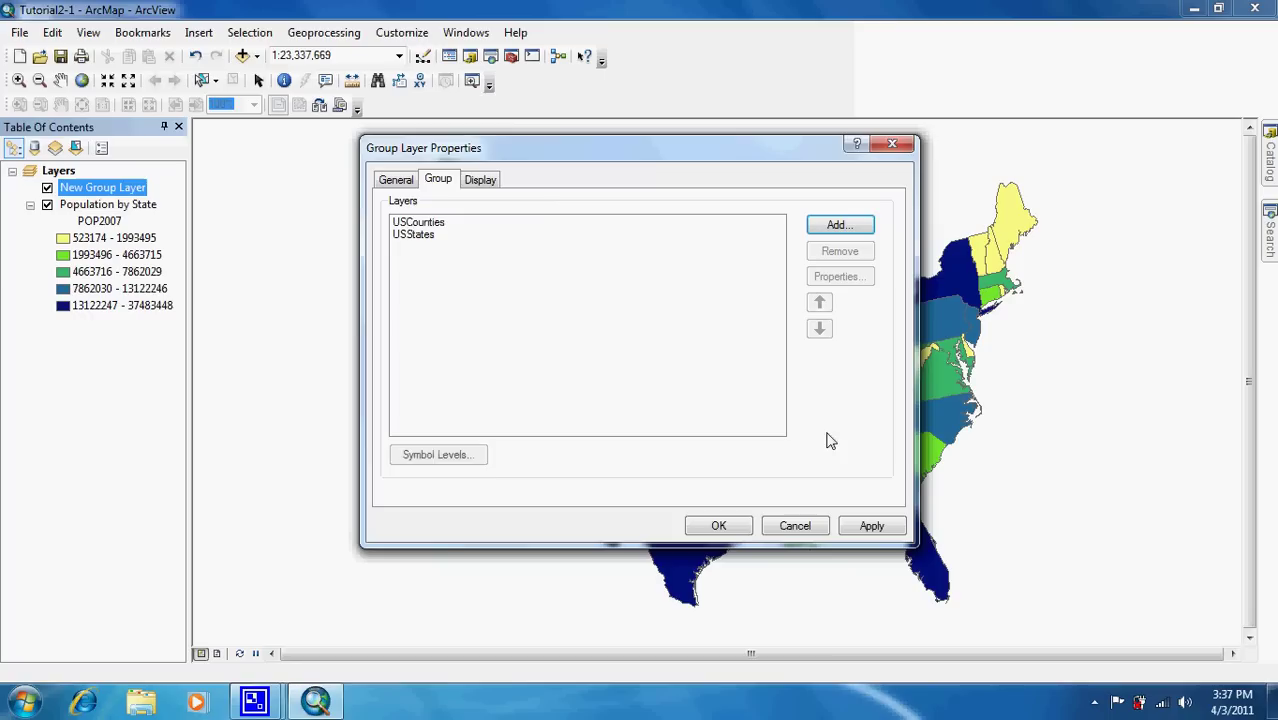
pyautogui.click(718, 527)
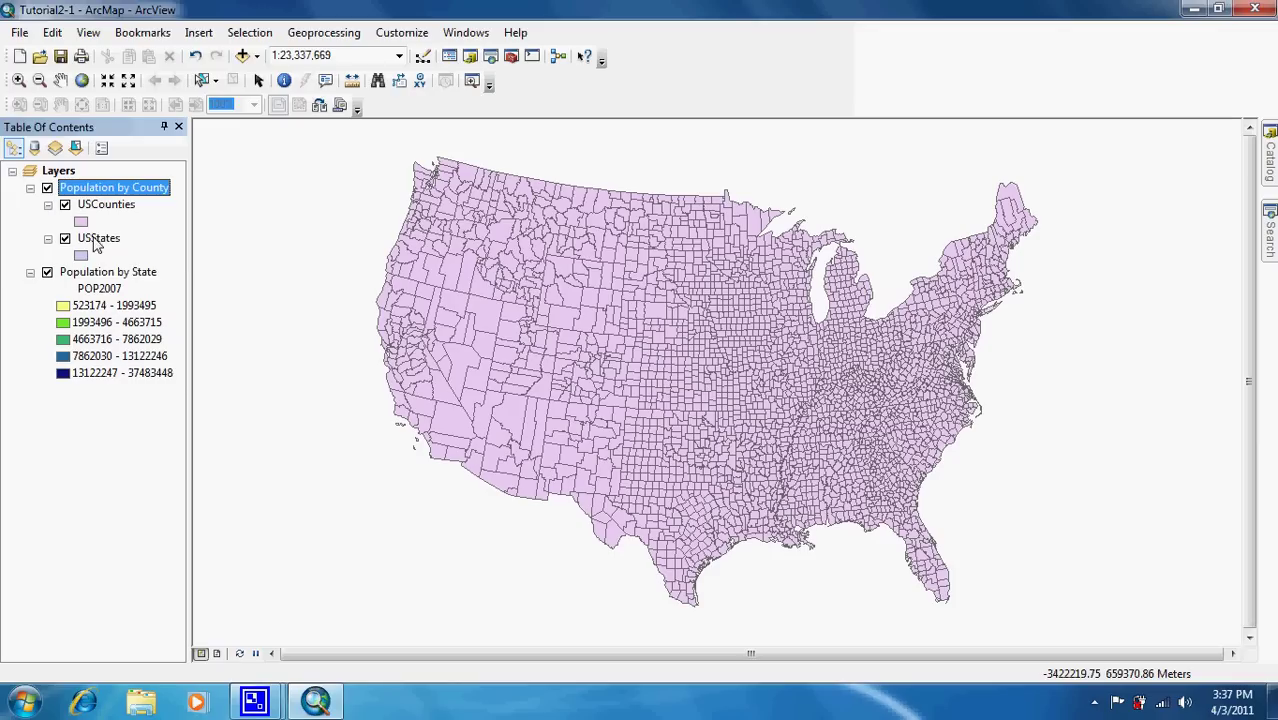
# - Move USStates above USCounties and give it no fill with a black 1.5-width outline
pyautogui.click(95, 242)
pyautogui.moveTo(95, 245); pyautogui.dragTo(105, 205)
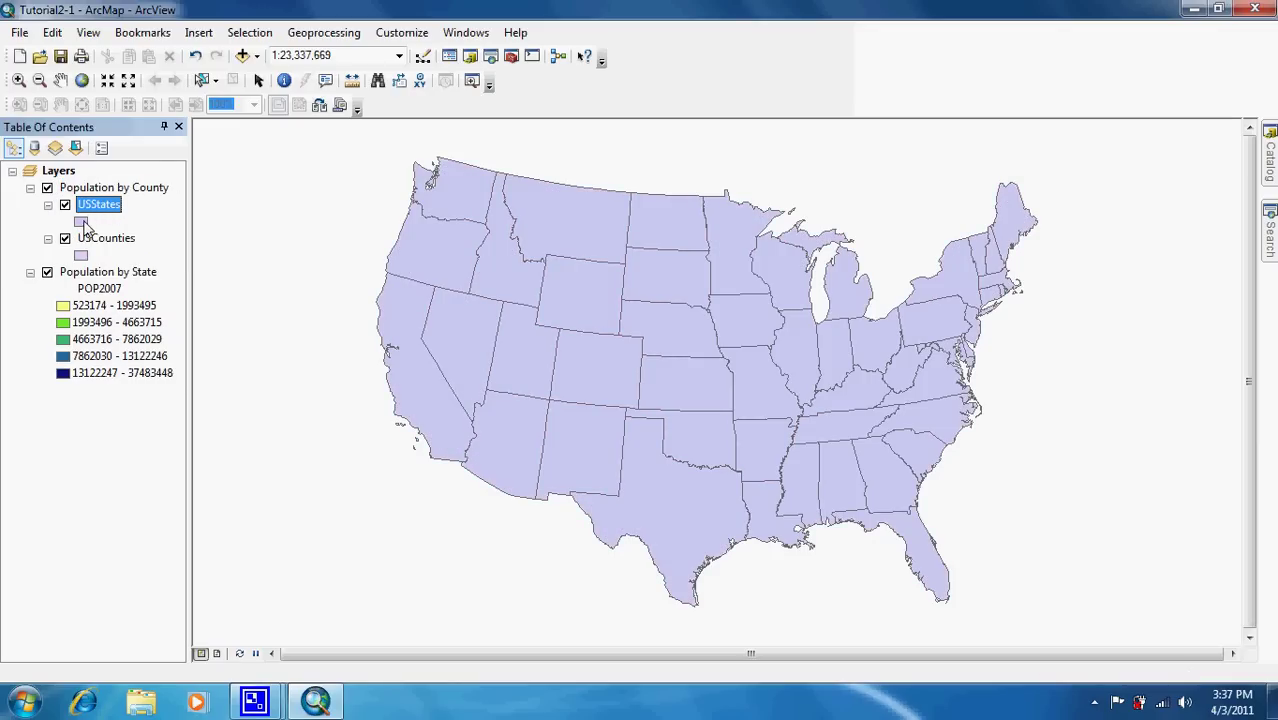
pyautogui.click(81, 222)
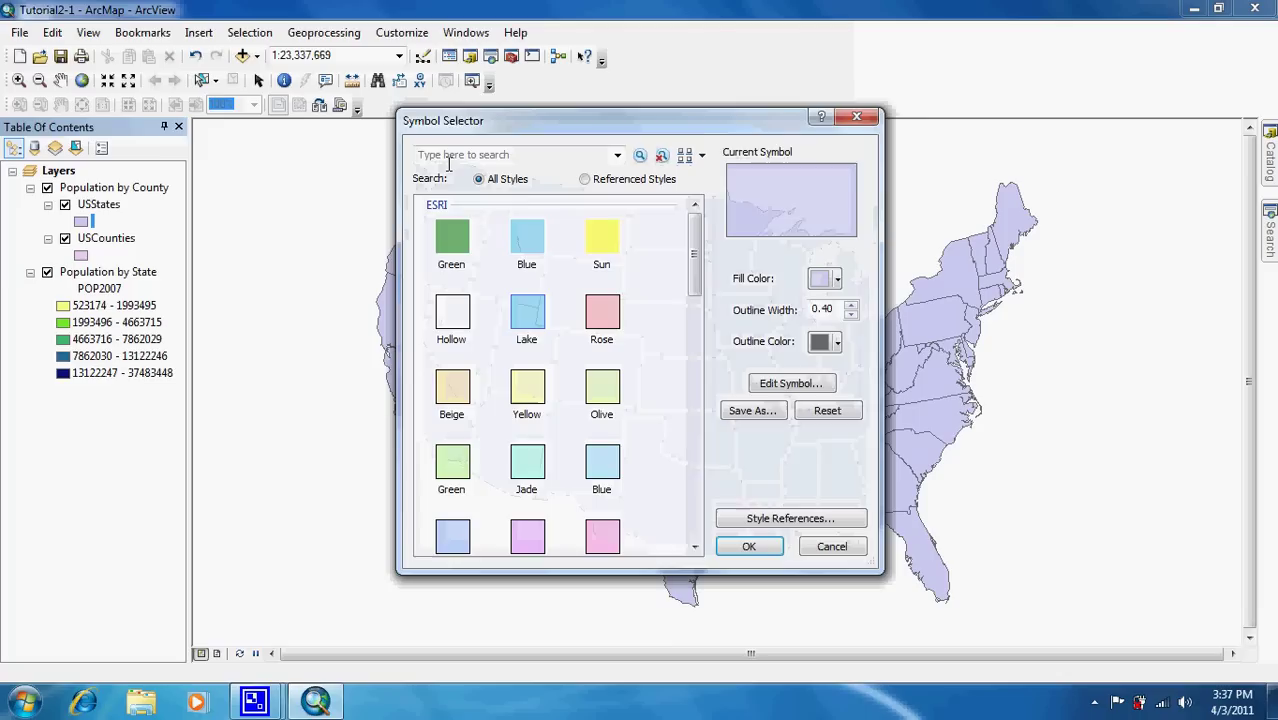
pyautogui.click(826, 279)
pyautogui.click(836, 306)
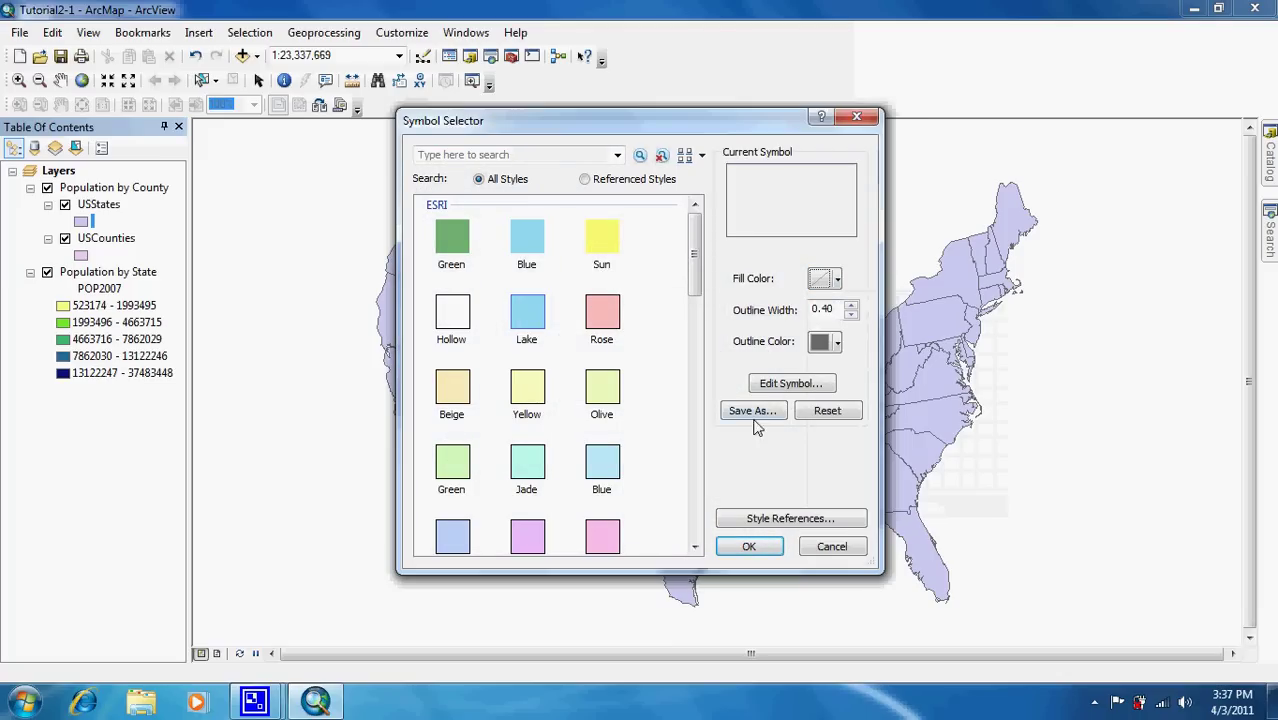
pyautogui.click(820, 342)
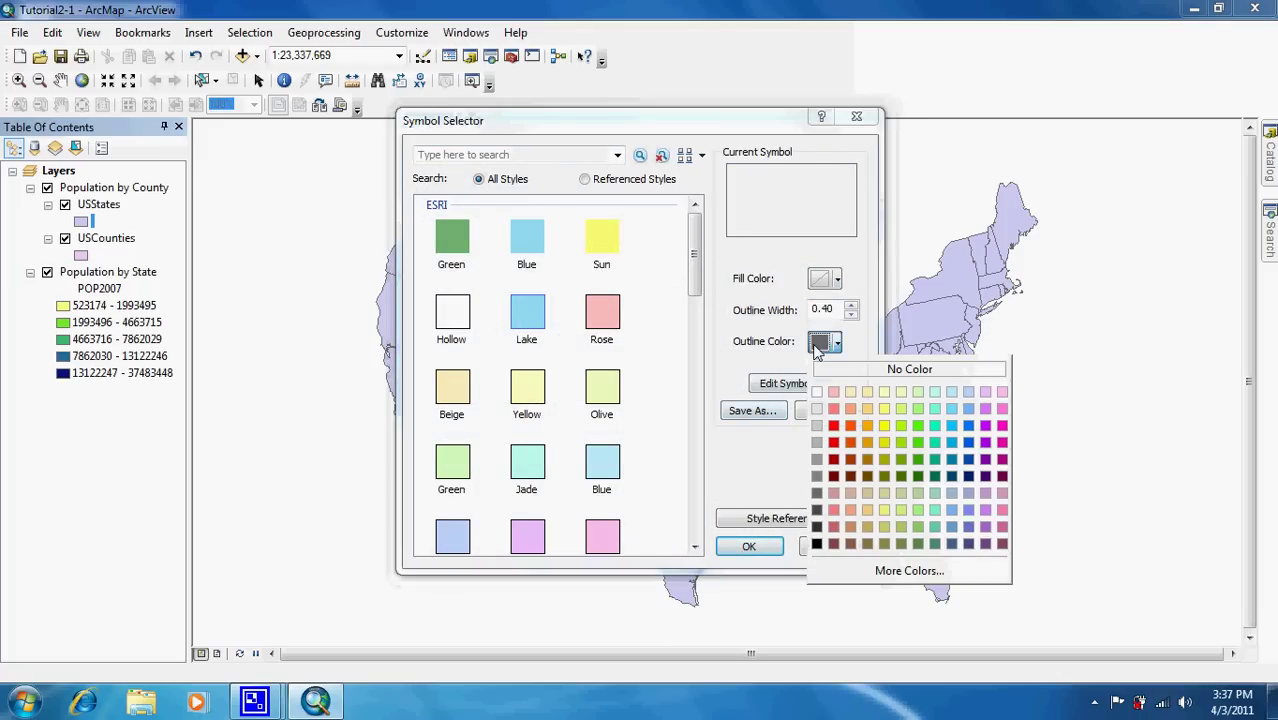
pyautogui.click(817, 544)
pyautogui.moveTo(828, 306); pyautogui.dragTo(788, 300)
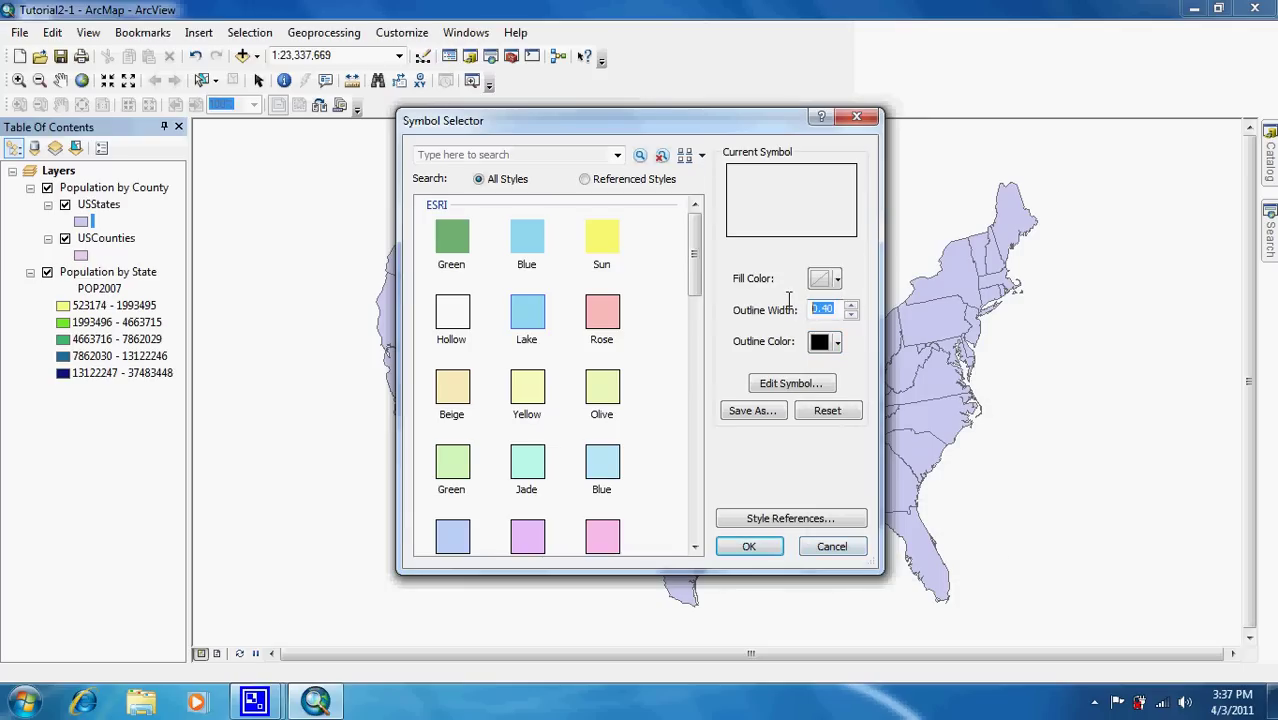
pyautogui.write('1.5')
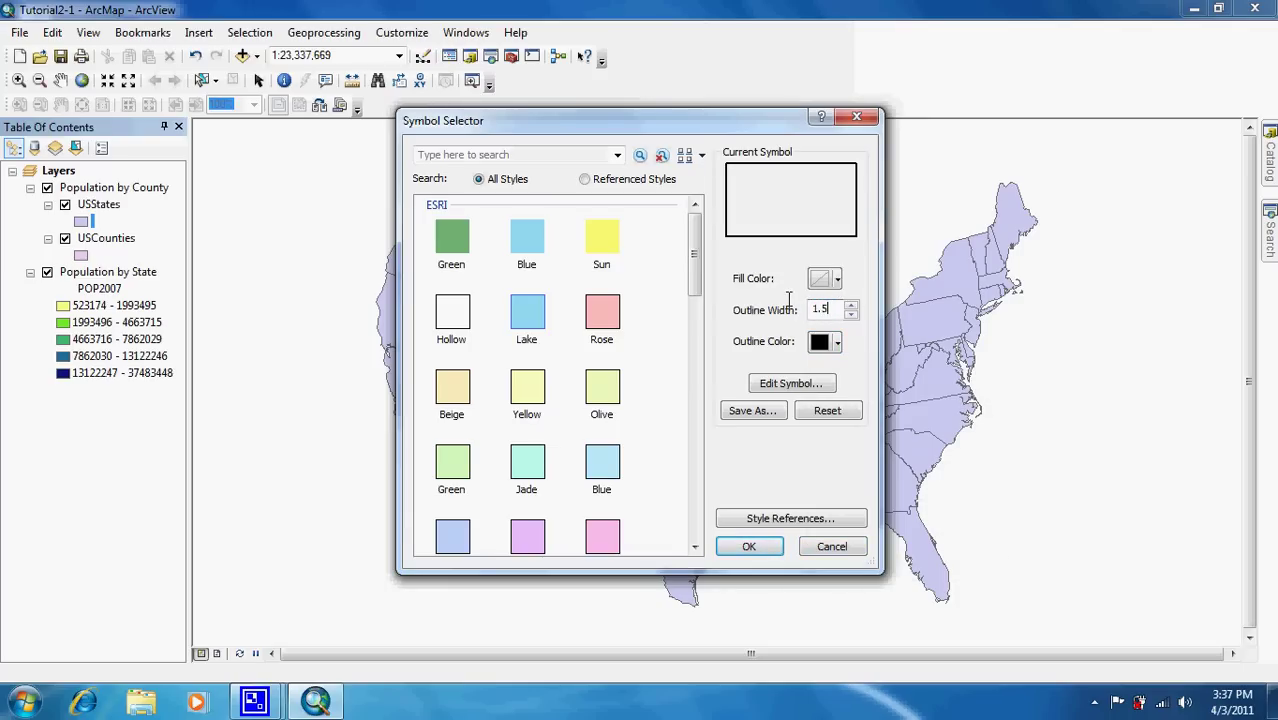
pyautogui.click(750, 546)
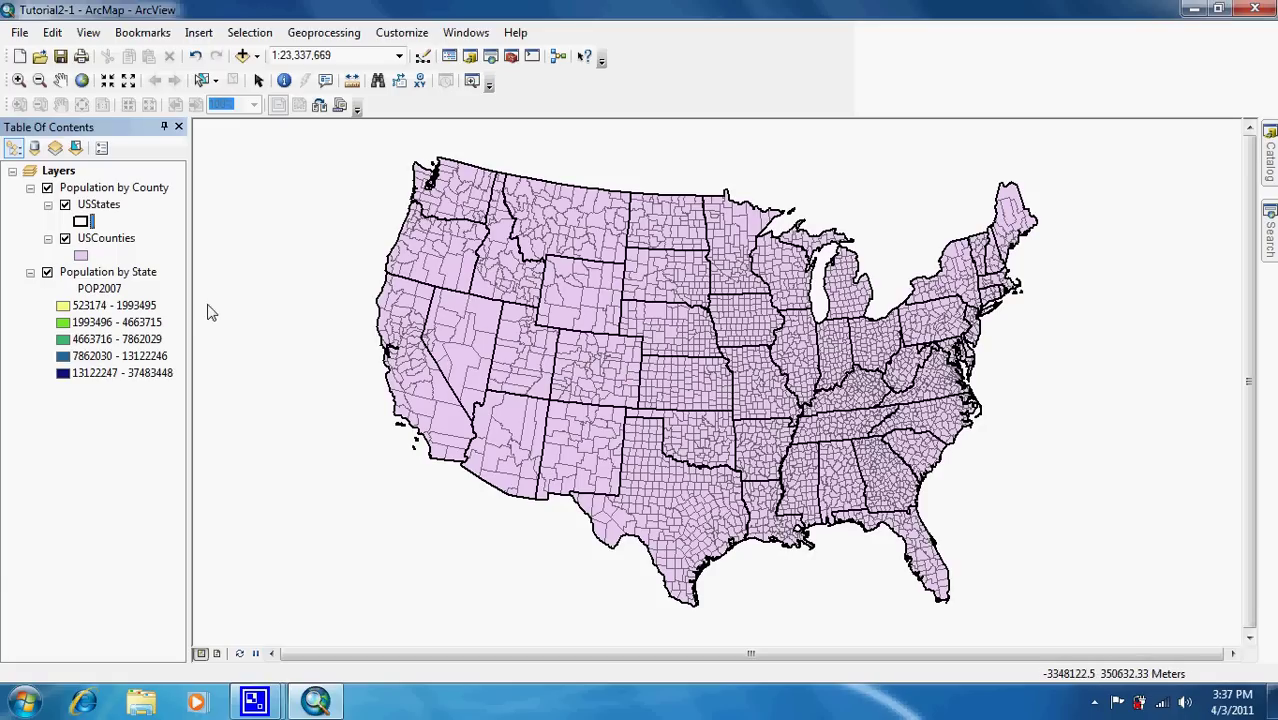
# - Symbolize USCounties with Quantities > Graduated colors using the POP2007 field
pyautogui.doubleClick(108, 240)
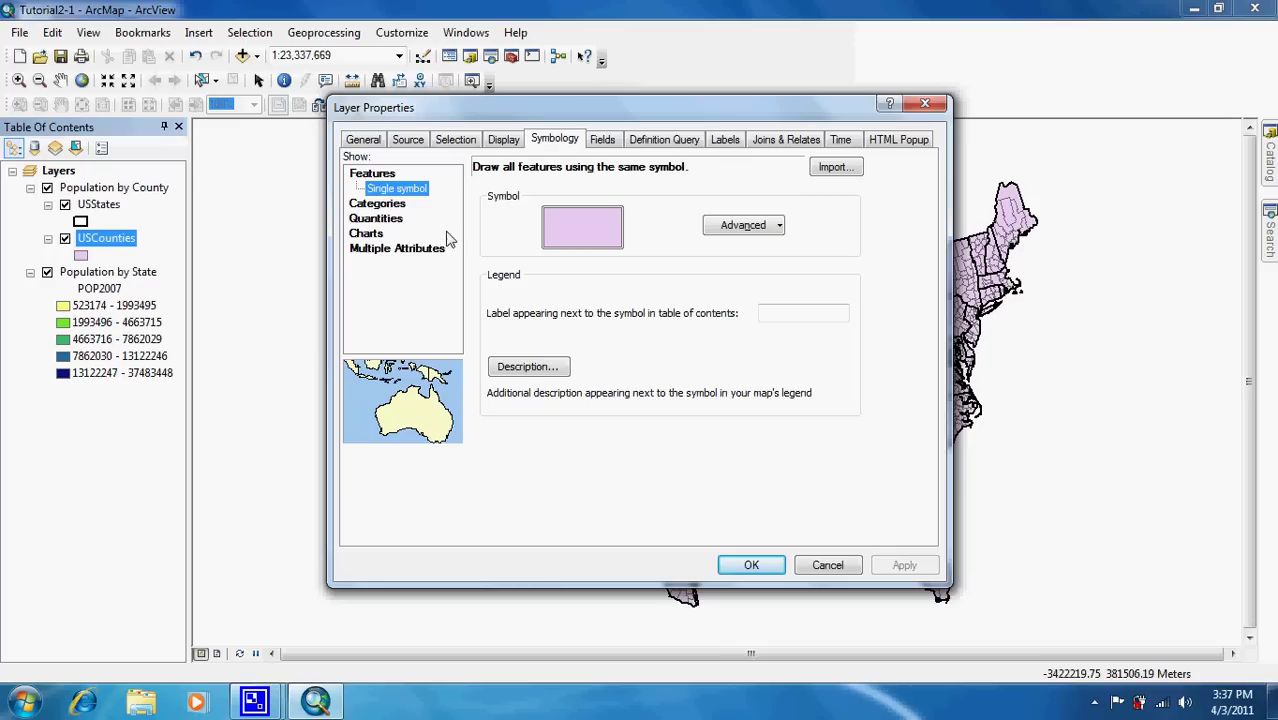
pyautogui.click(375, 219)
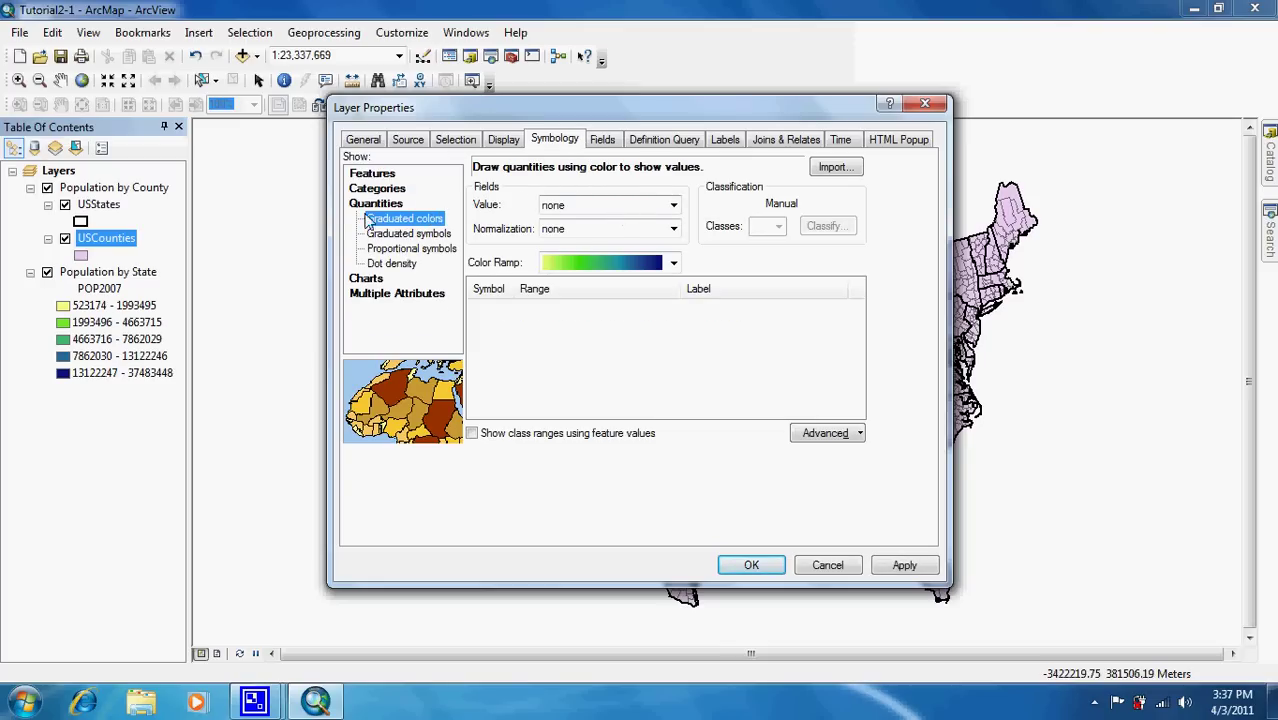
pyautogui.click(672, 205)
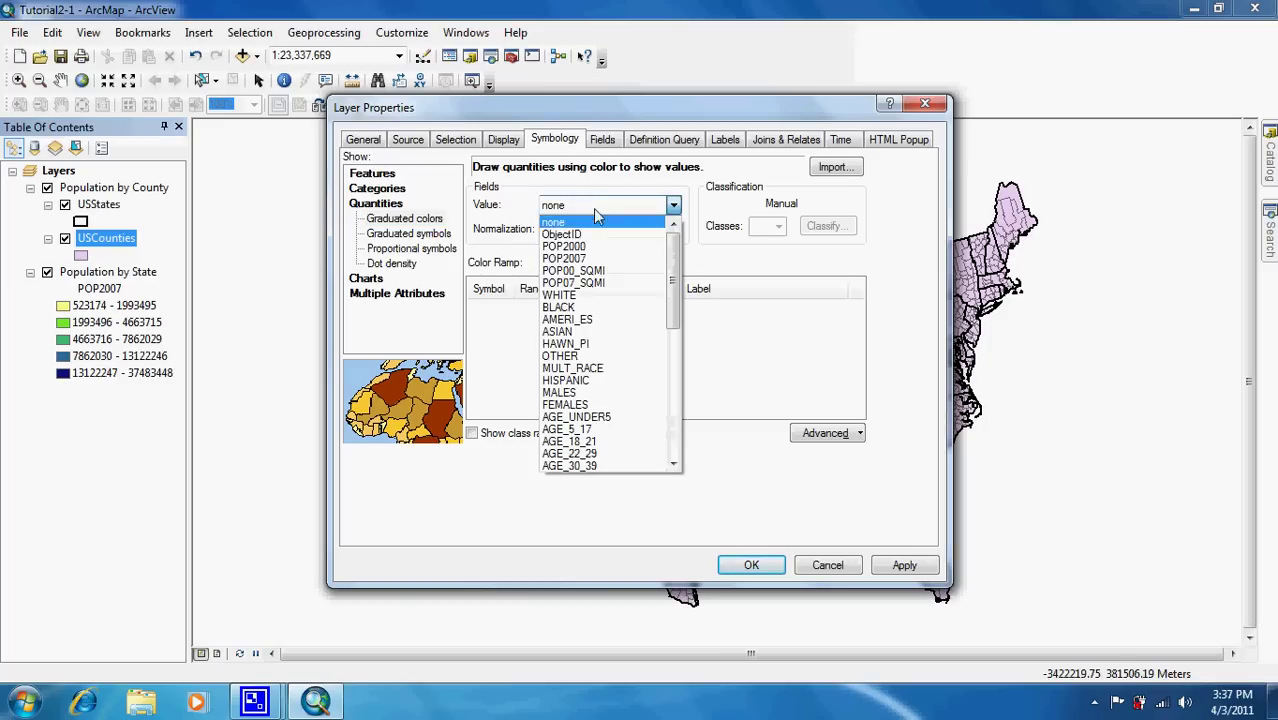
pyautogui.click(597, 259)
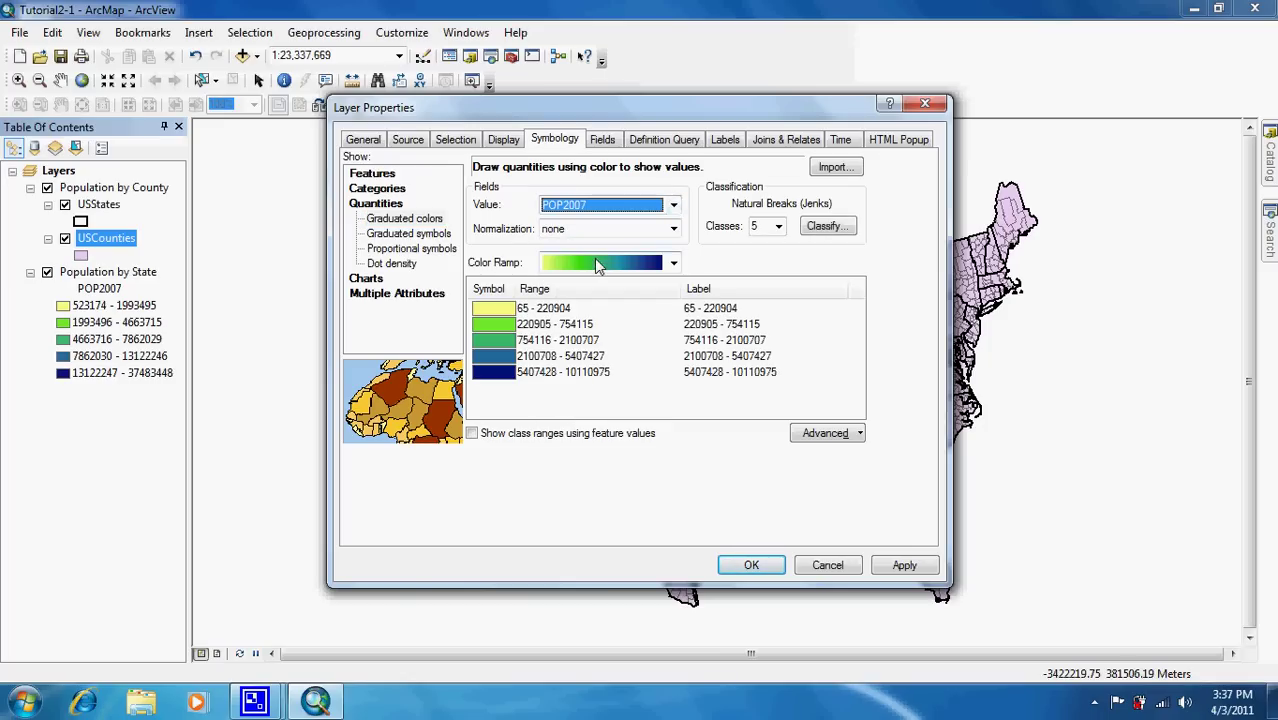
pyautogui.click(754, 566)
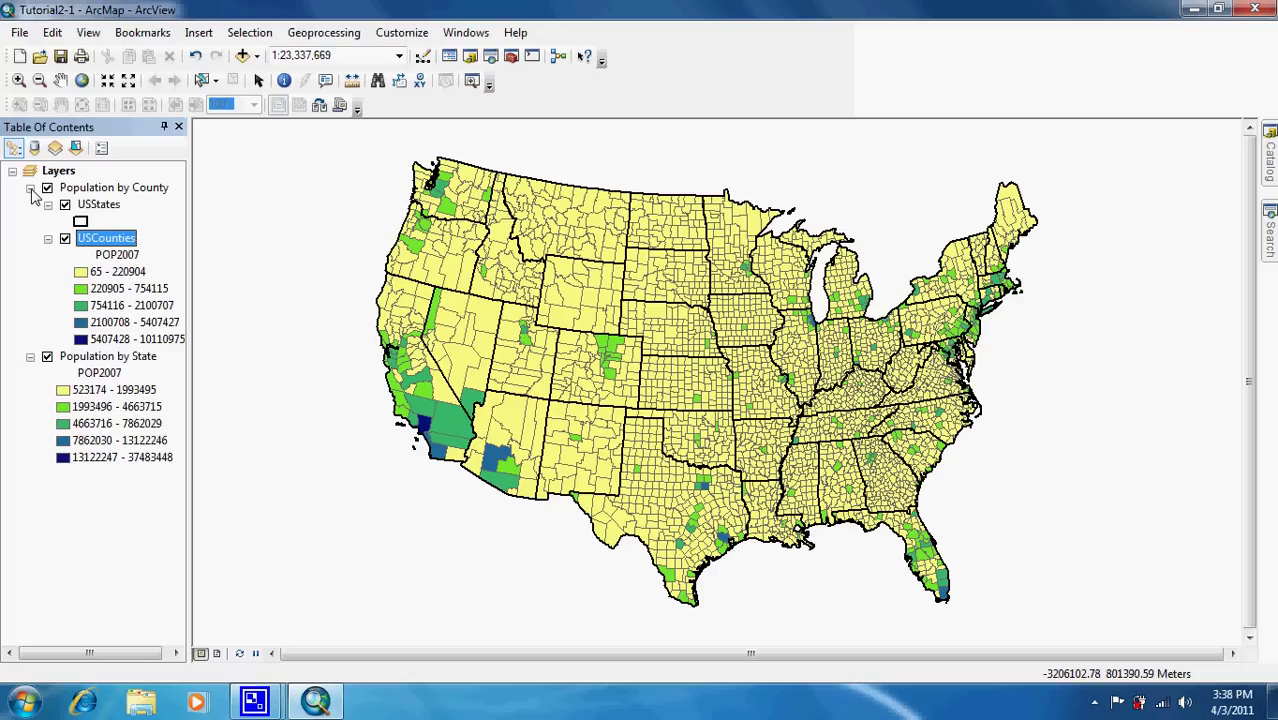
# - Collapse the Population by State and Population by County groups and uncheck both
pyautogui.click(30, 358)
pyautogui.click(31, 189)
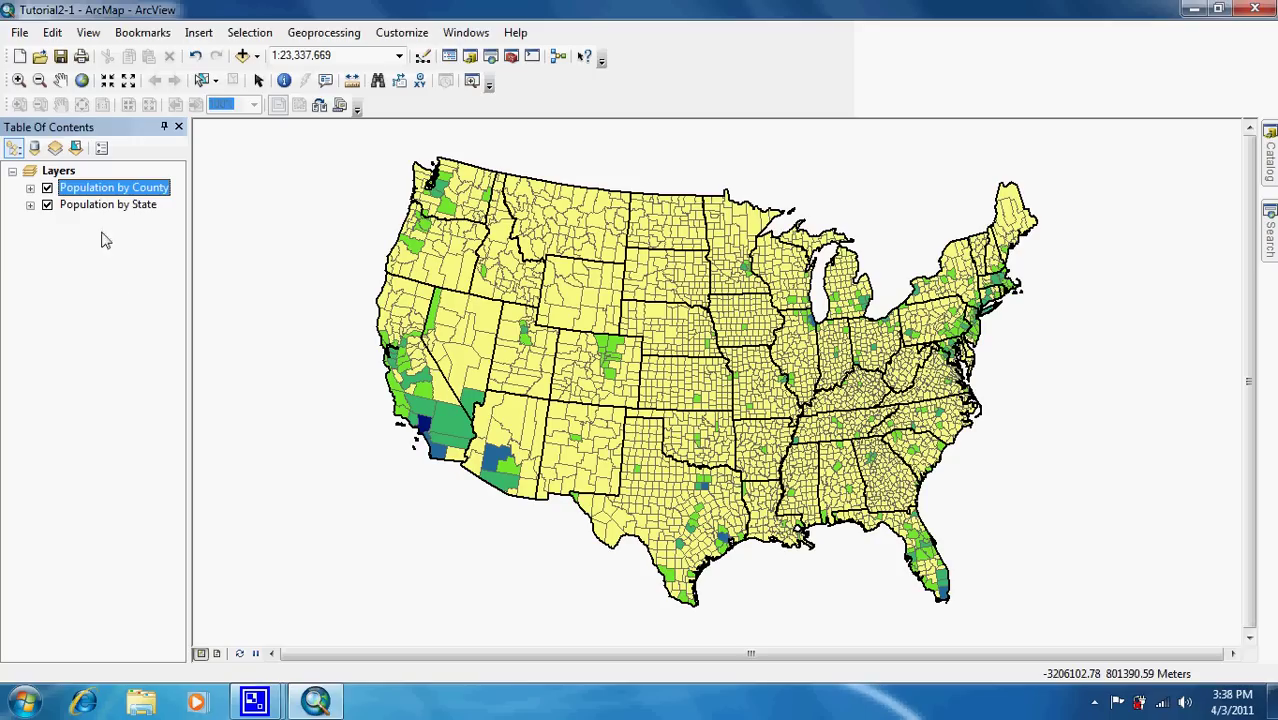
pyautogui.click(47, 188)
pyautogui.click(47, 204)
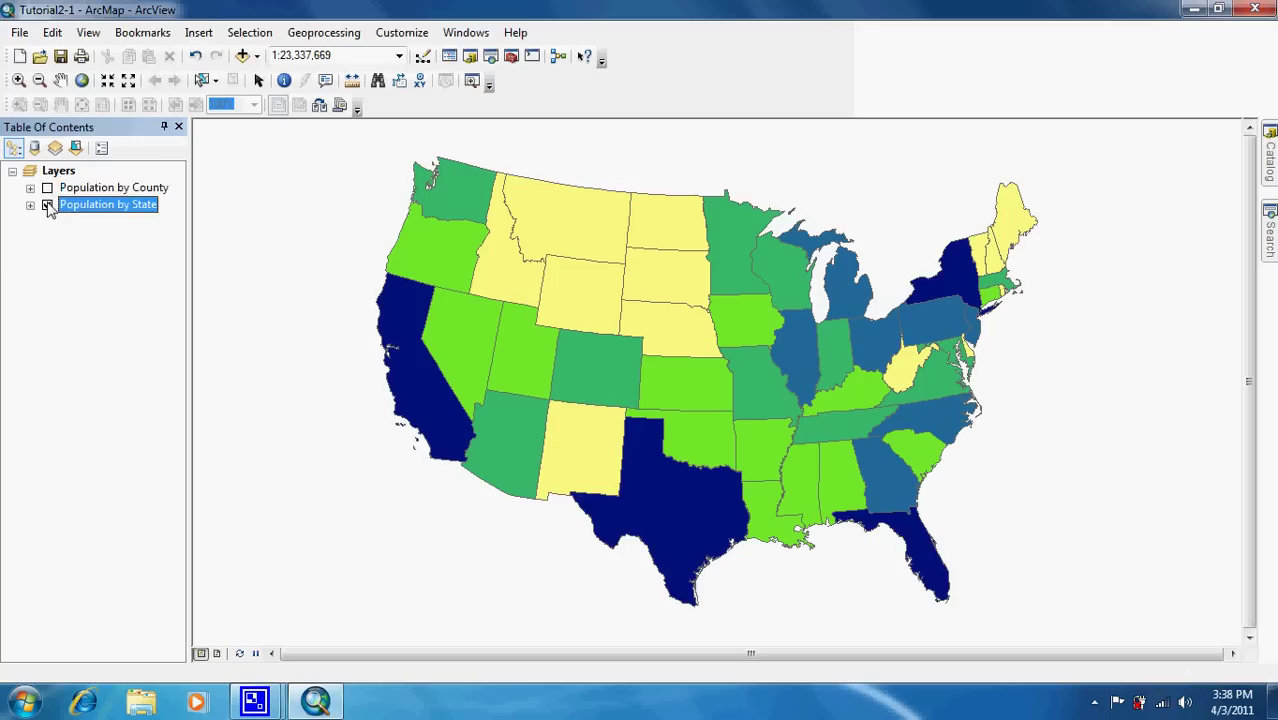
# - Add another group layer and begin entering 'Population by Census Tracts' as its layer name
pyautogui.rightClick(66, 175)
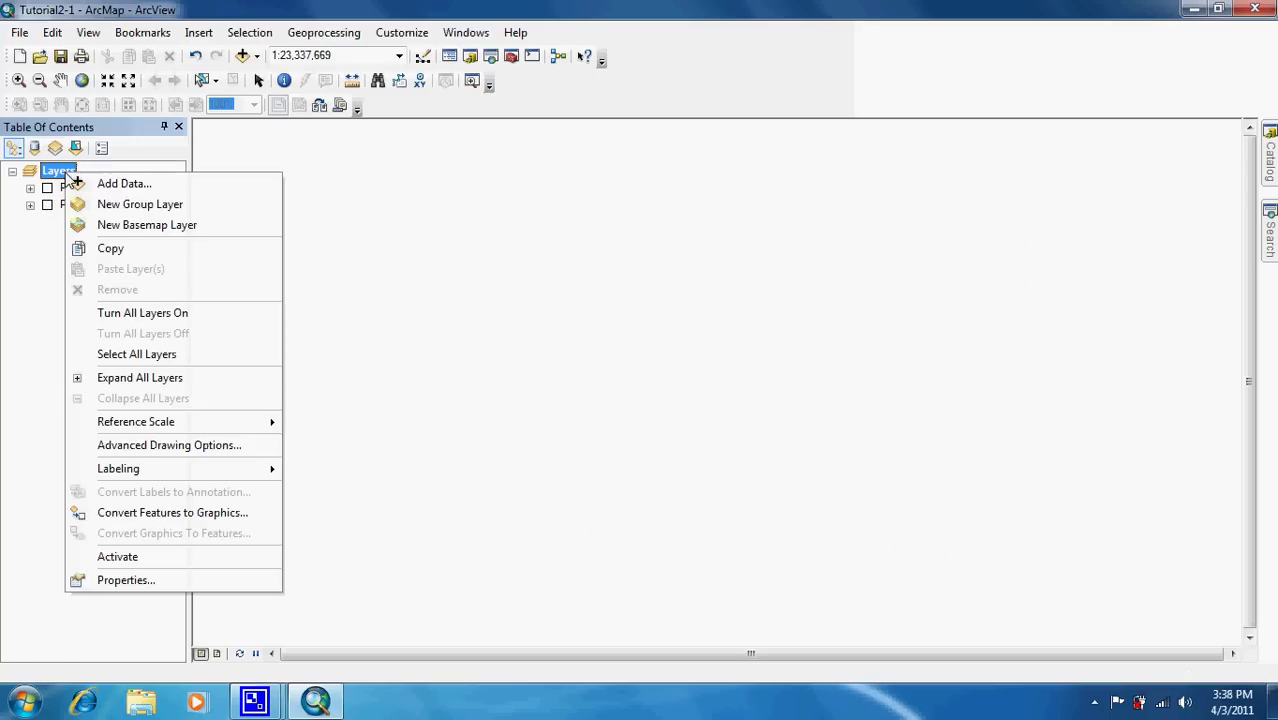
pyautogui.click(92, 206)
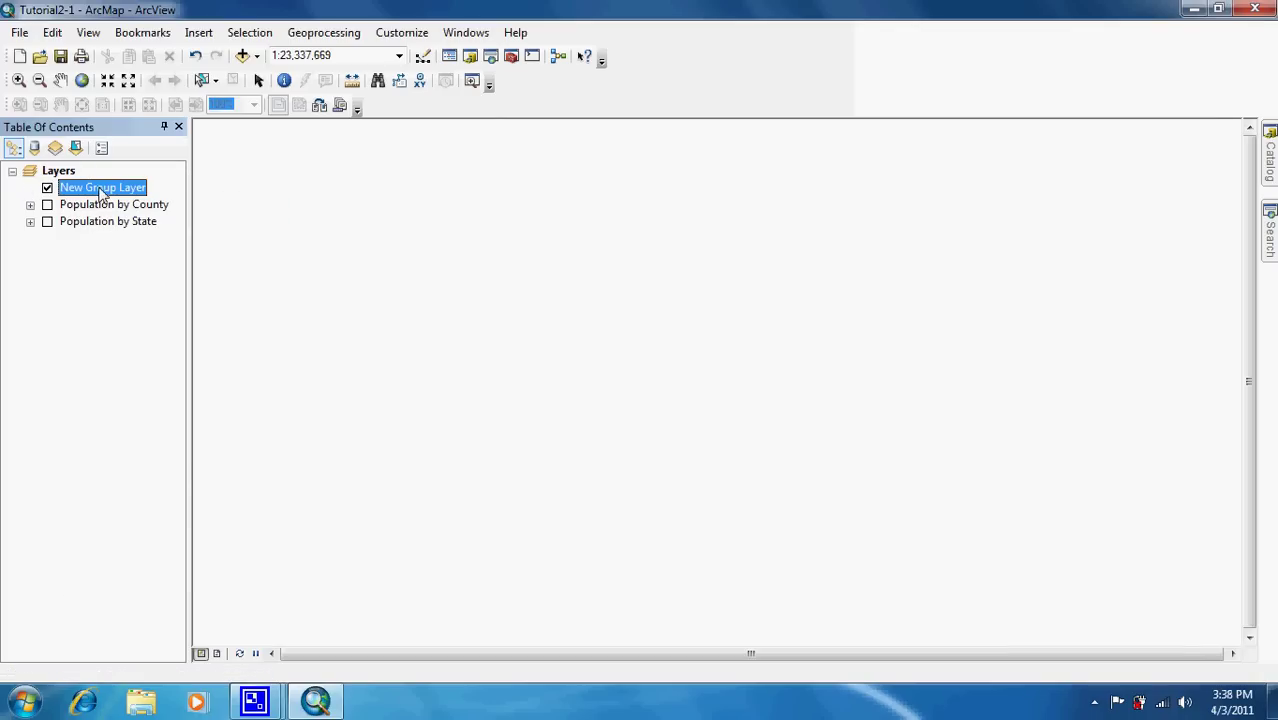
pyautogui.doubleClick(101, 190)
pyautogui.press('Return')
pyautogui.doubleClick(103, 190)
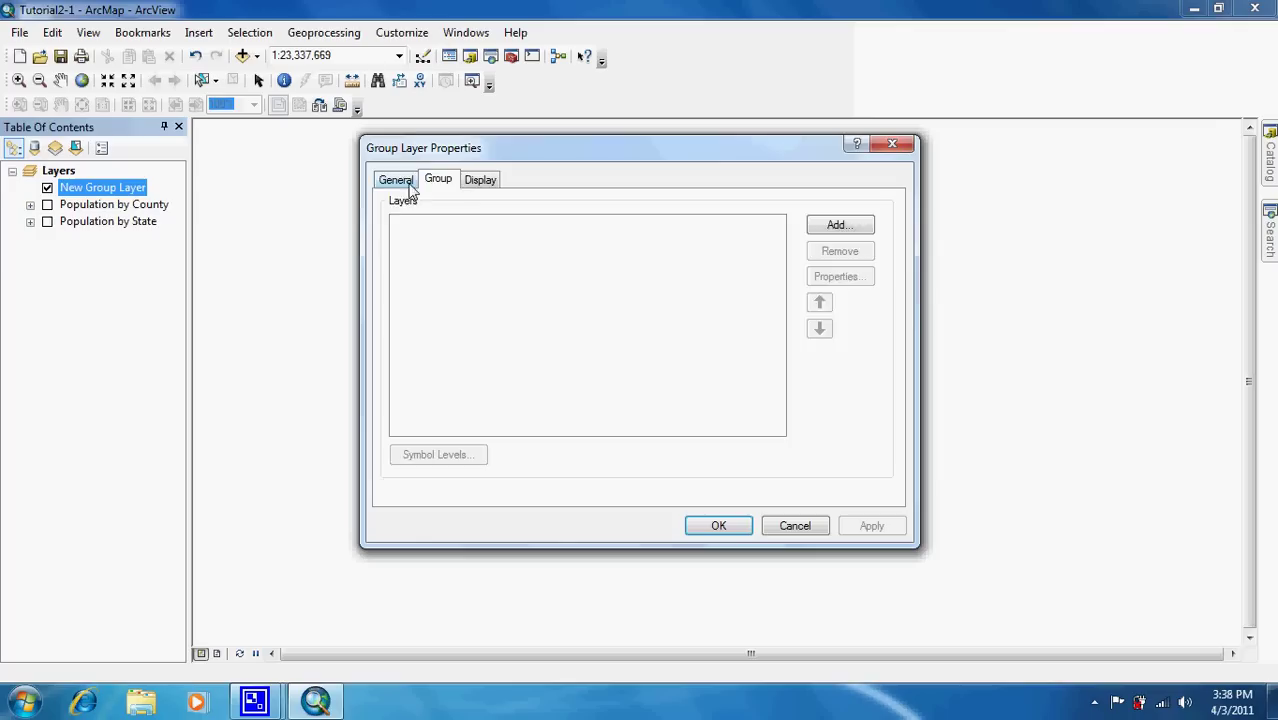
pyautogui.click(395, 179)
pyautogui.write('Poup')
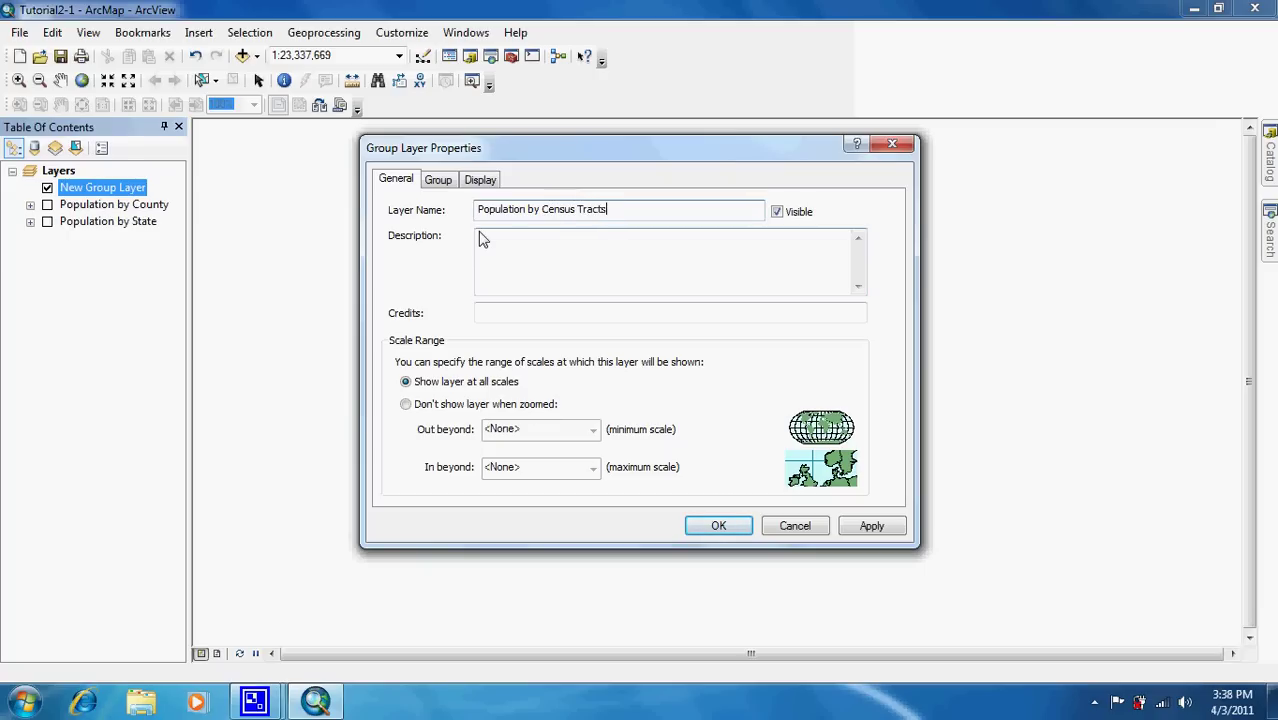
# - Add NVTracts, UTTracts and USStates from UnitedStates.gdb to the group and confirm
pyautogui.click(437, 181)
pyautogui.click(845, 228)
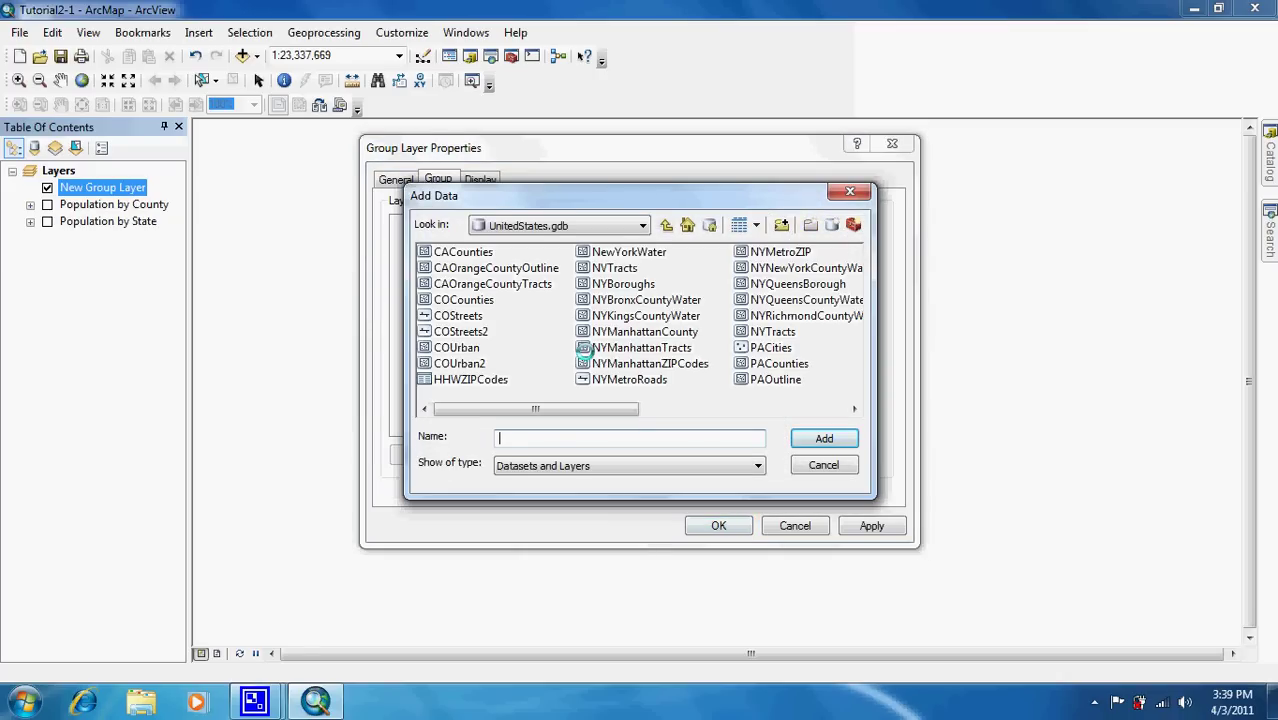
pyautogui.click(612, 268)
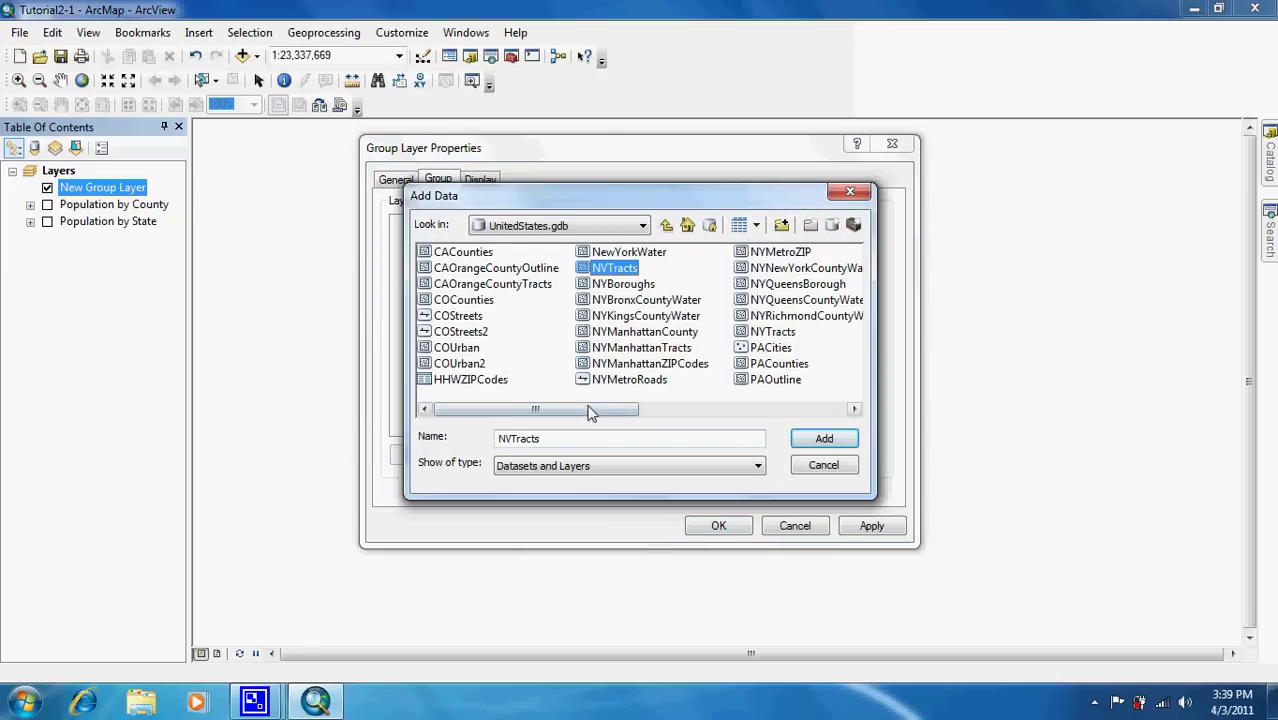
pyautogui.moveTo(598, 410); pyautogui.dragTo(790, 412)
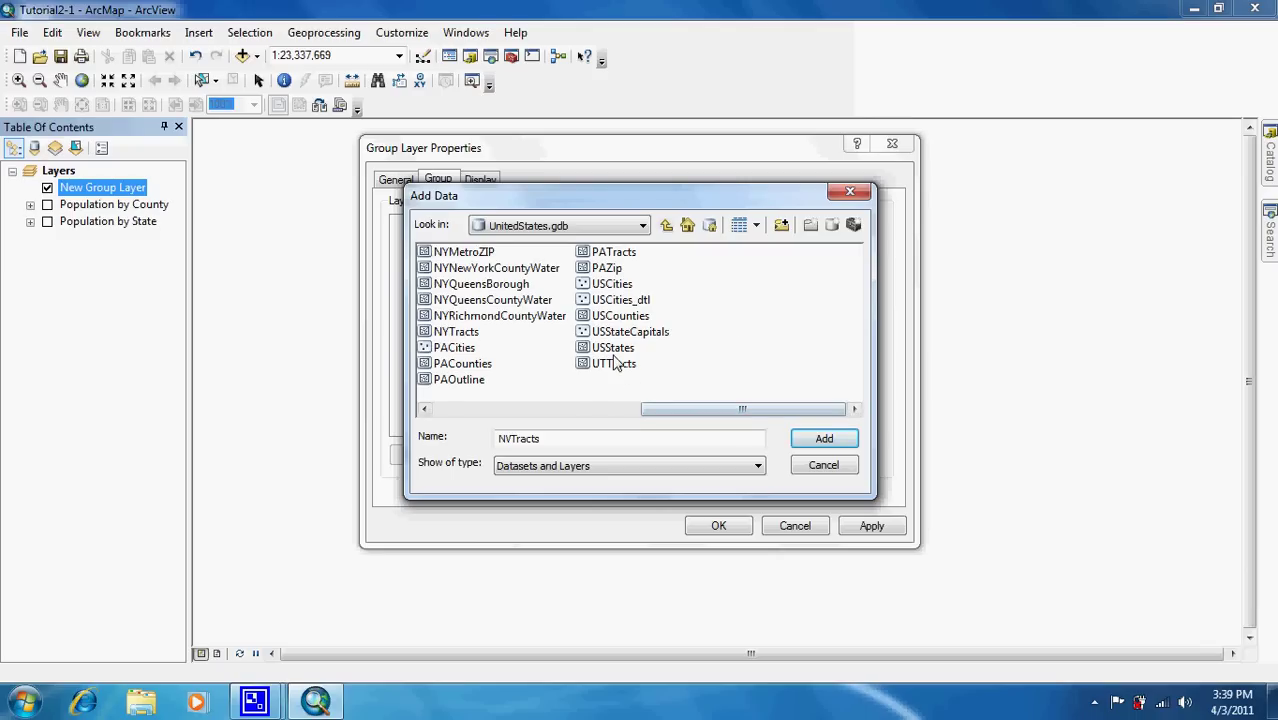
pyautogui.keyDown('ctrl'); pyautogui.click(613, 363); pyautogui.keyUp('ctrl')
pyautogui.keyDown('ctrl'); pyautogui.click(614, 349); pyautogui.keyUp('ctrl')
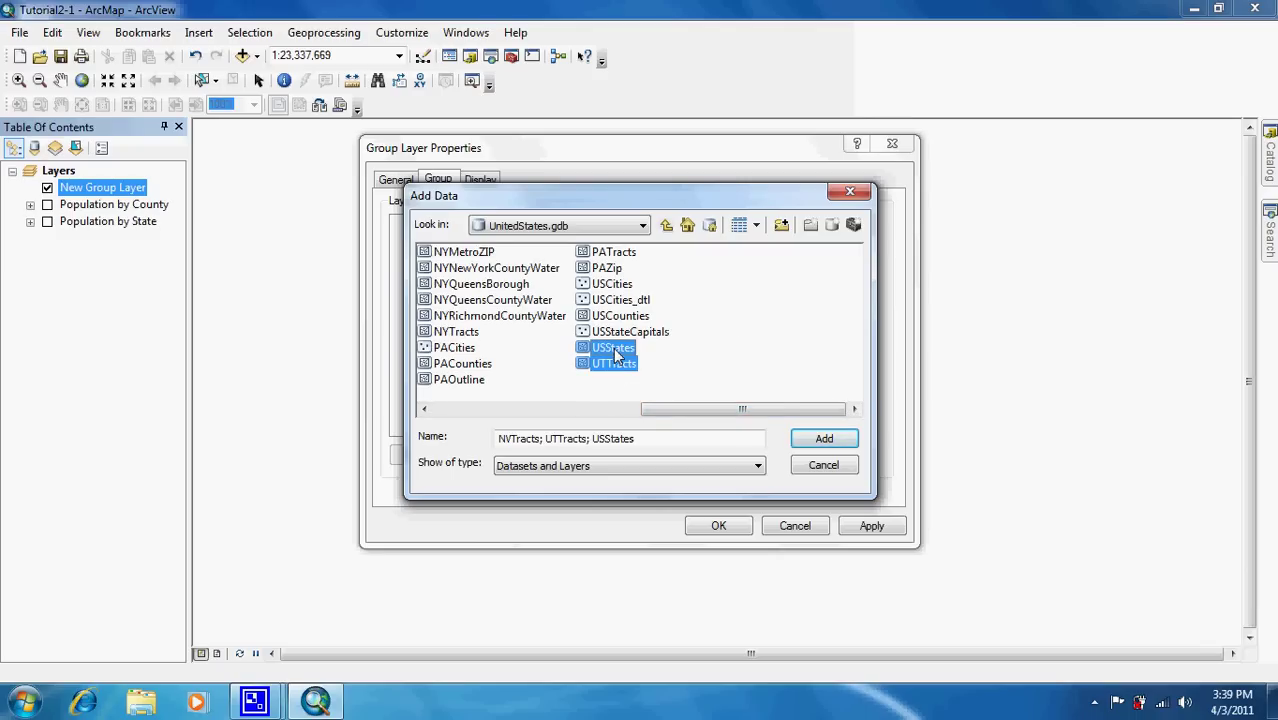
pyautogui.click(812, 441)
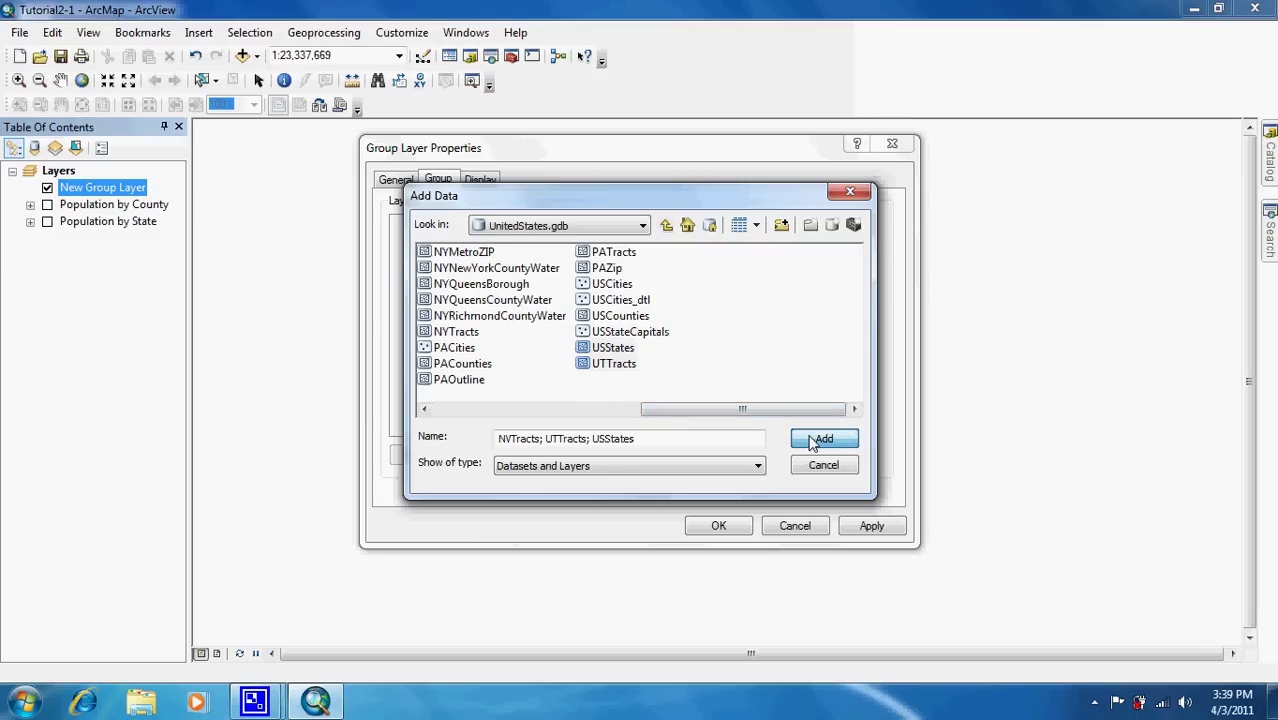
pyautogui.click(727, 522)
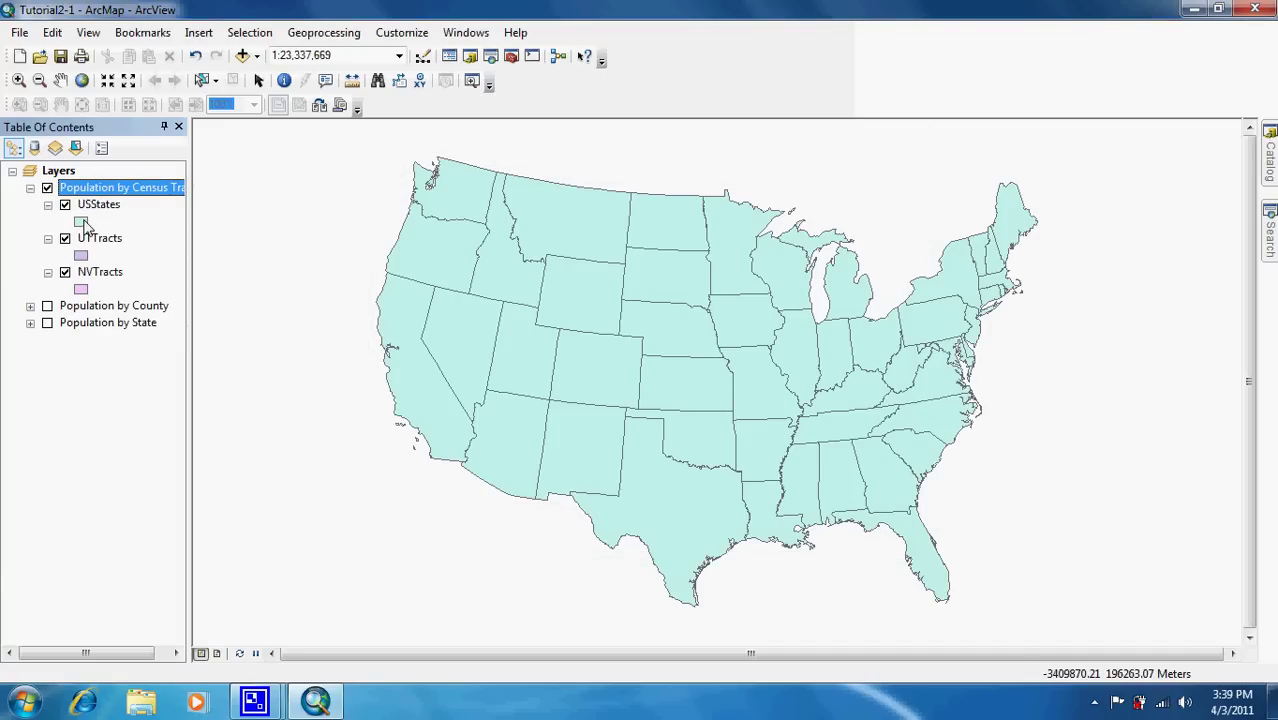
# - Give the USStates symbol no fill colour and a black outline of width 1.5
pyautogui.click(83, 223)
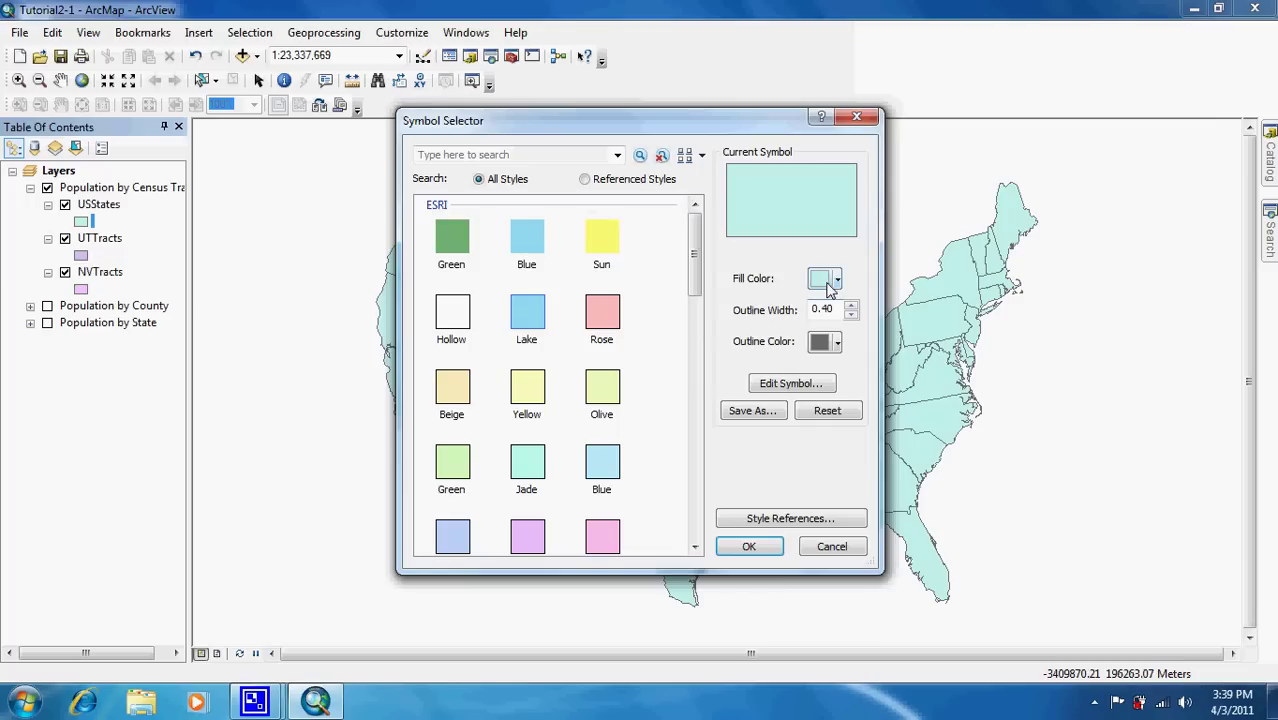
pyautogui.click(827, 284)
pyautogui.click(838, 312)
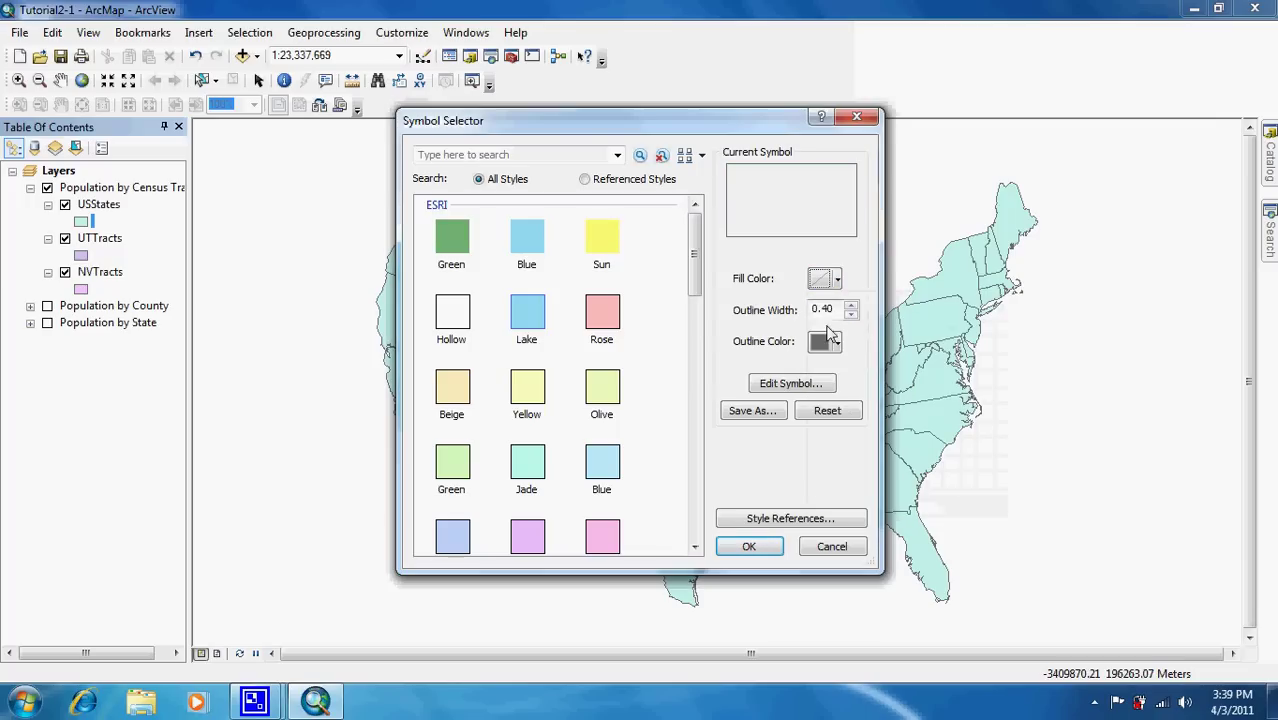
pyautogui.doubleClick(822, 308)
pyautogui.write('1')
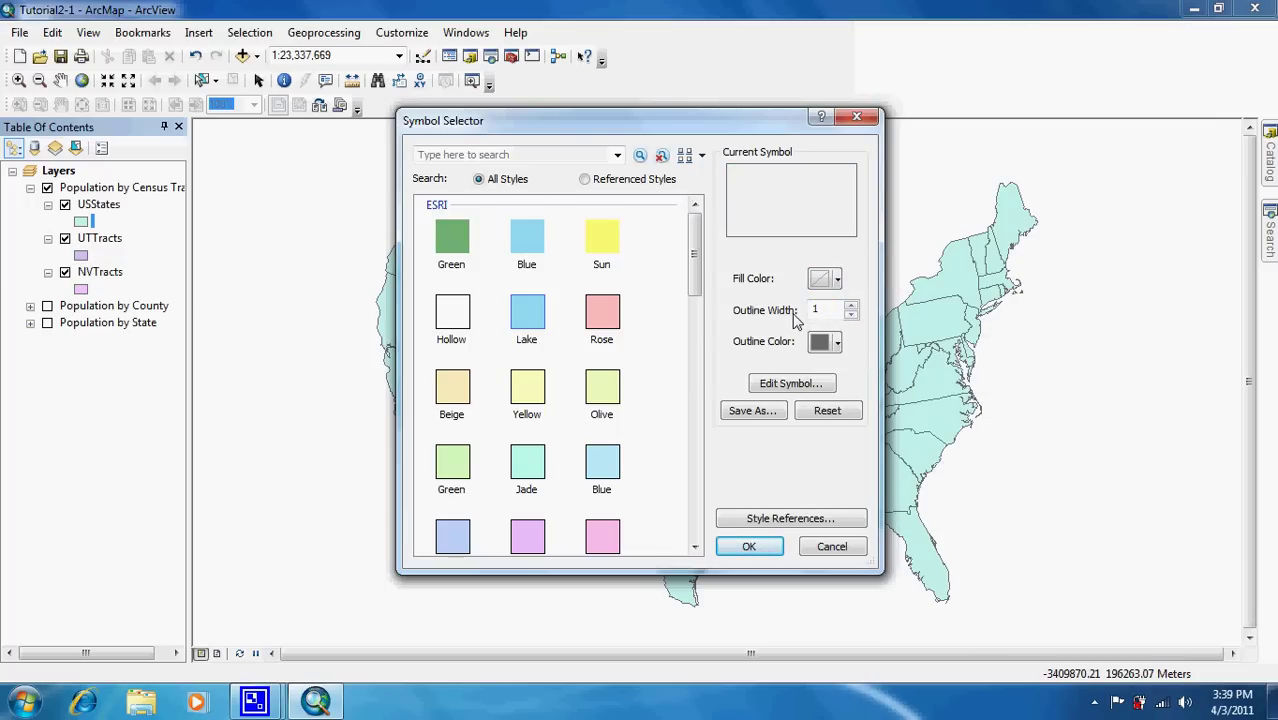
pyautogui.write('.5')
pyautogui.click(822, 342)
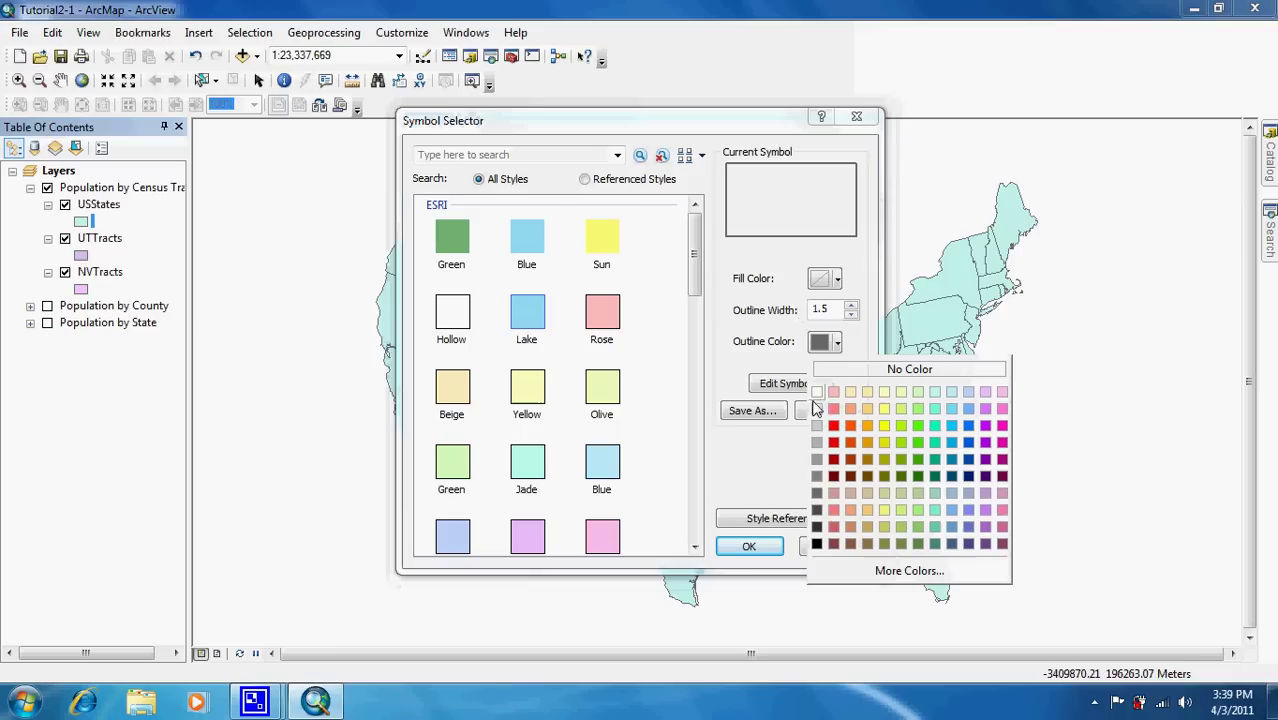
pyautogui.click(819, 543)
pyautogui.click(768, 548)
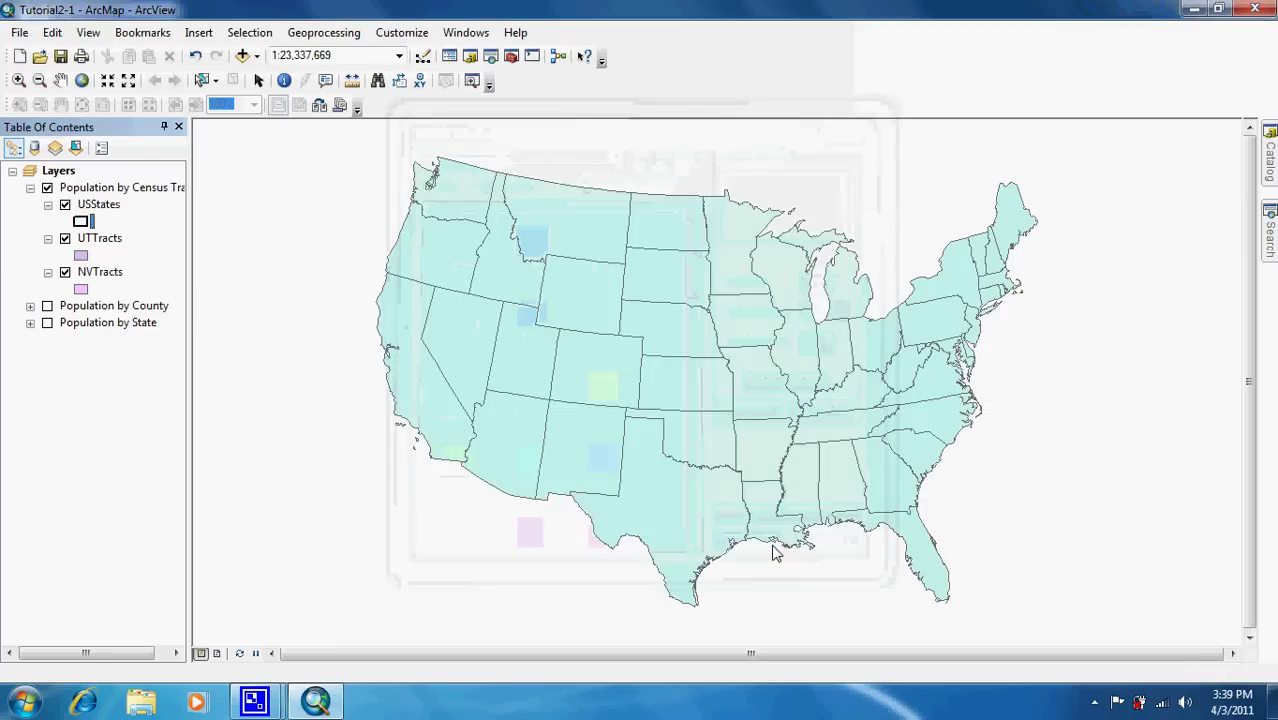
# - Symbolize UTTracts with graduated colours classified by POP2007
pyautogui.doubleClick(100, 240)
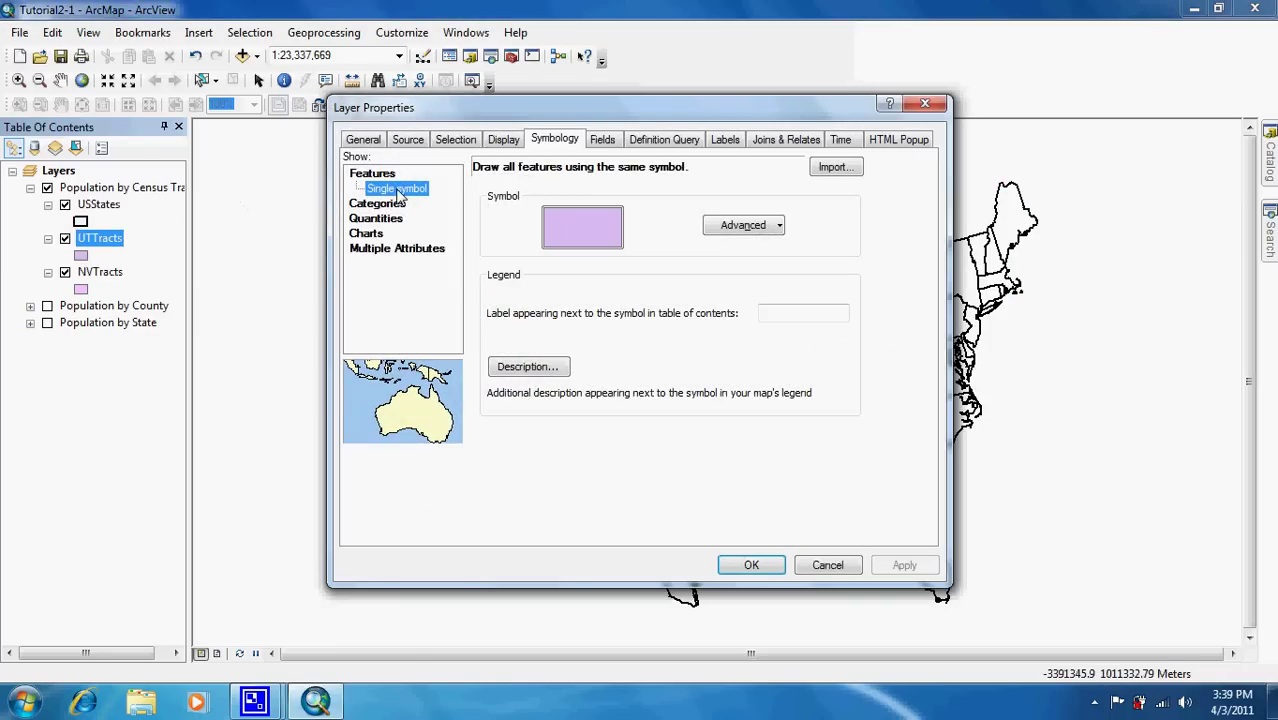
pyautogui.click(390, 217)
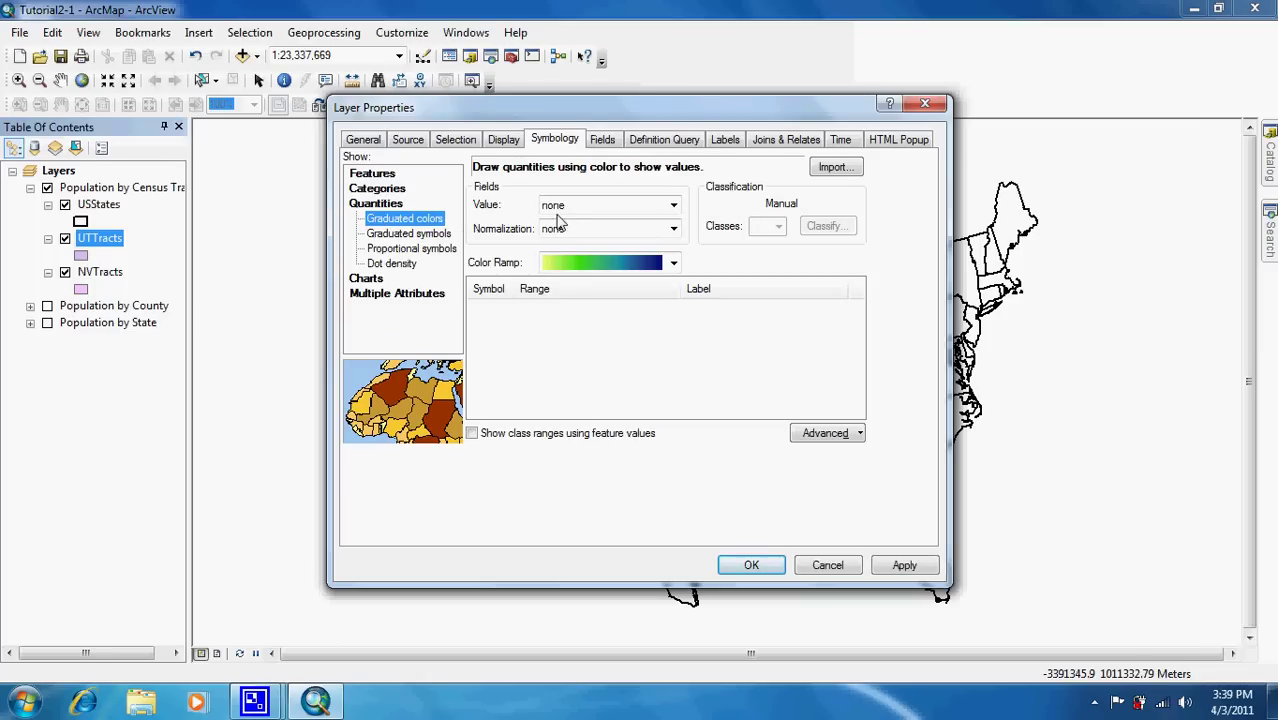
pyautogui.click(566, 206)
pyautogui.click(570, 258)
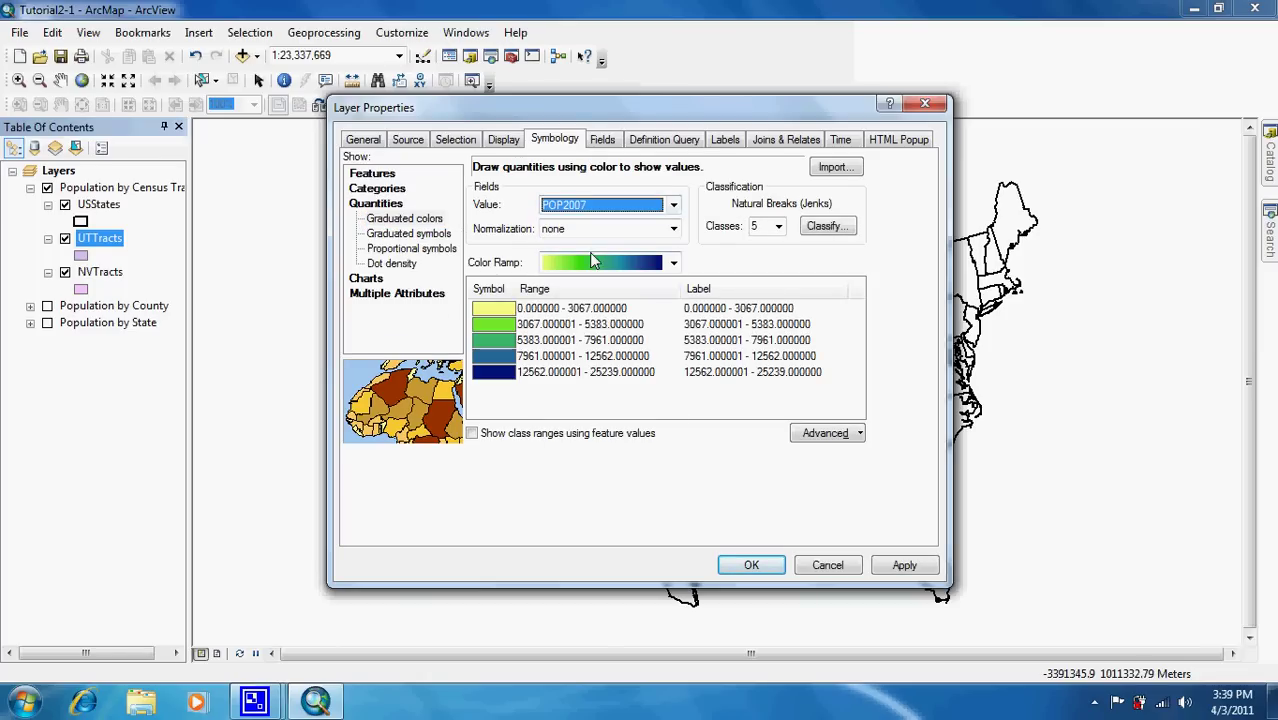
pyautogui.click(751, 565)
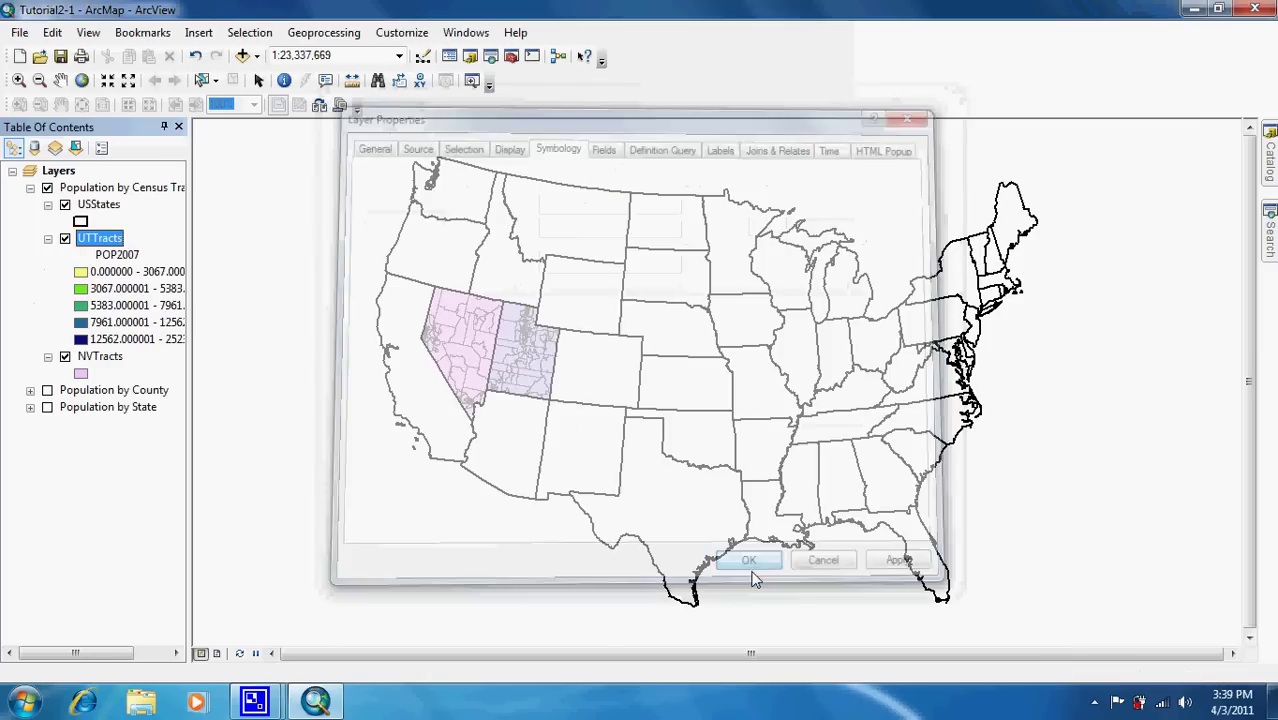
# - Symbolize NVTracts with graduated colours classified by POP2007
pyautogui.doubleClick(100, 357)
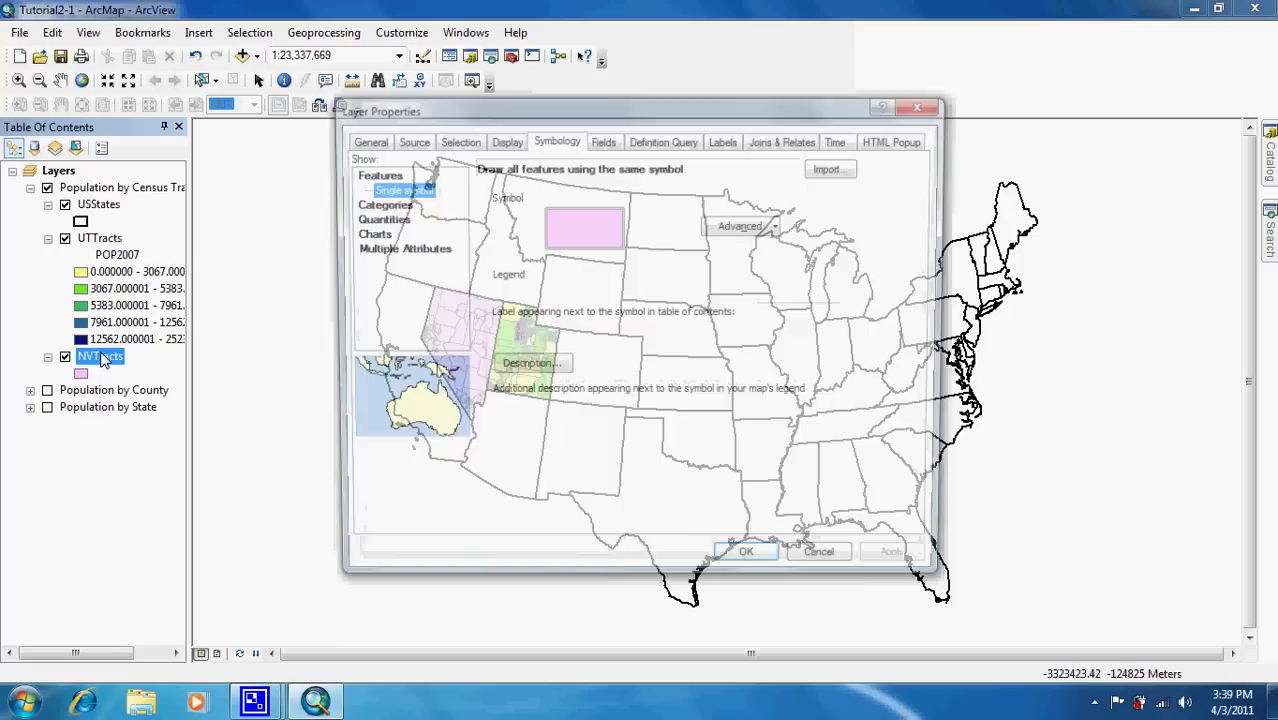
pyautogui.click(389, 222)
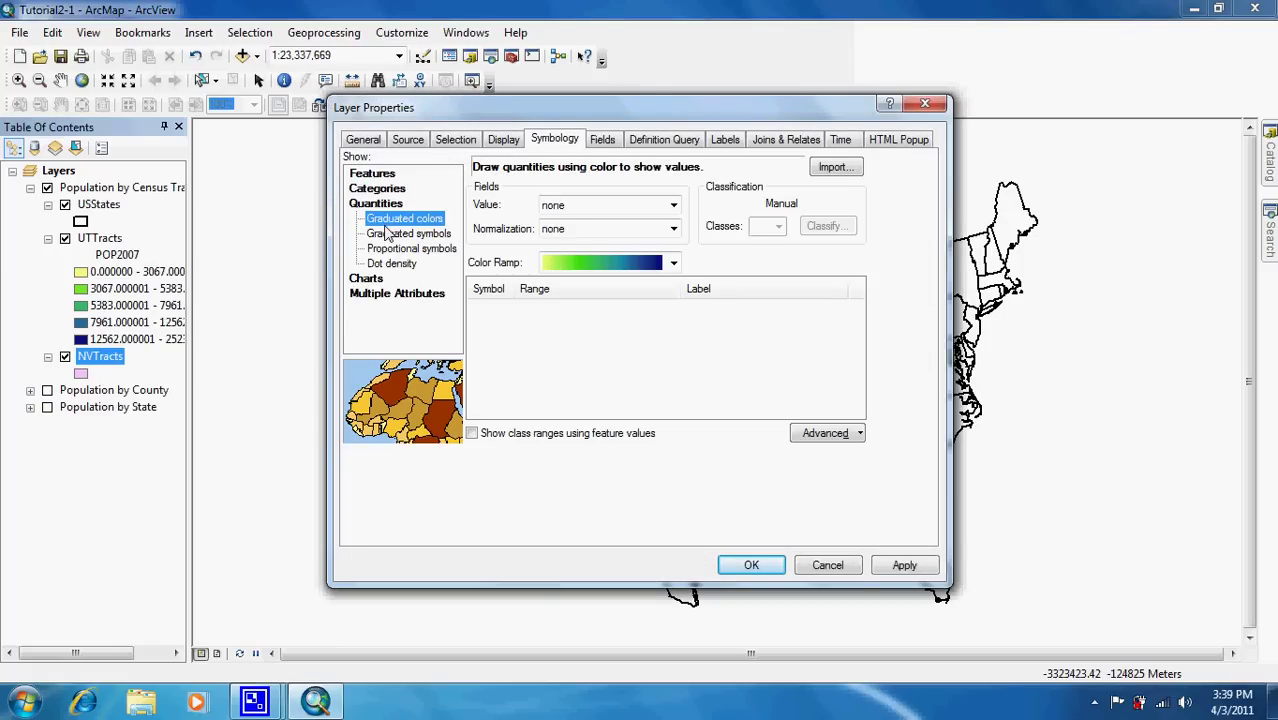
pyautogui.click(548, 205)
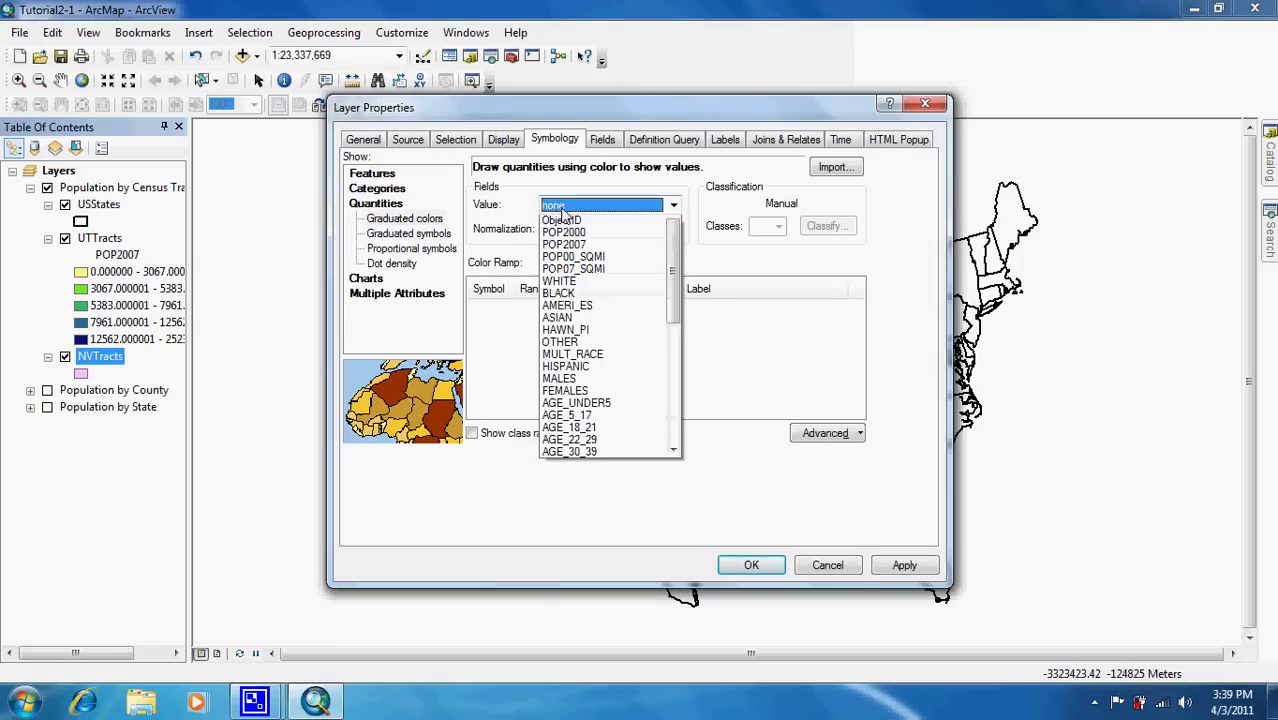
pyautogui.click(563, 259)
pyautogui.click(731, 564)
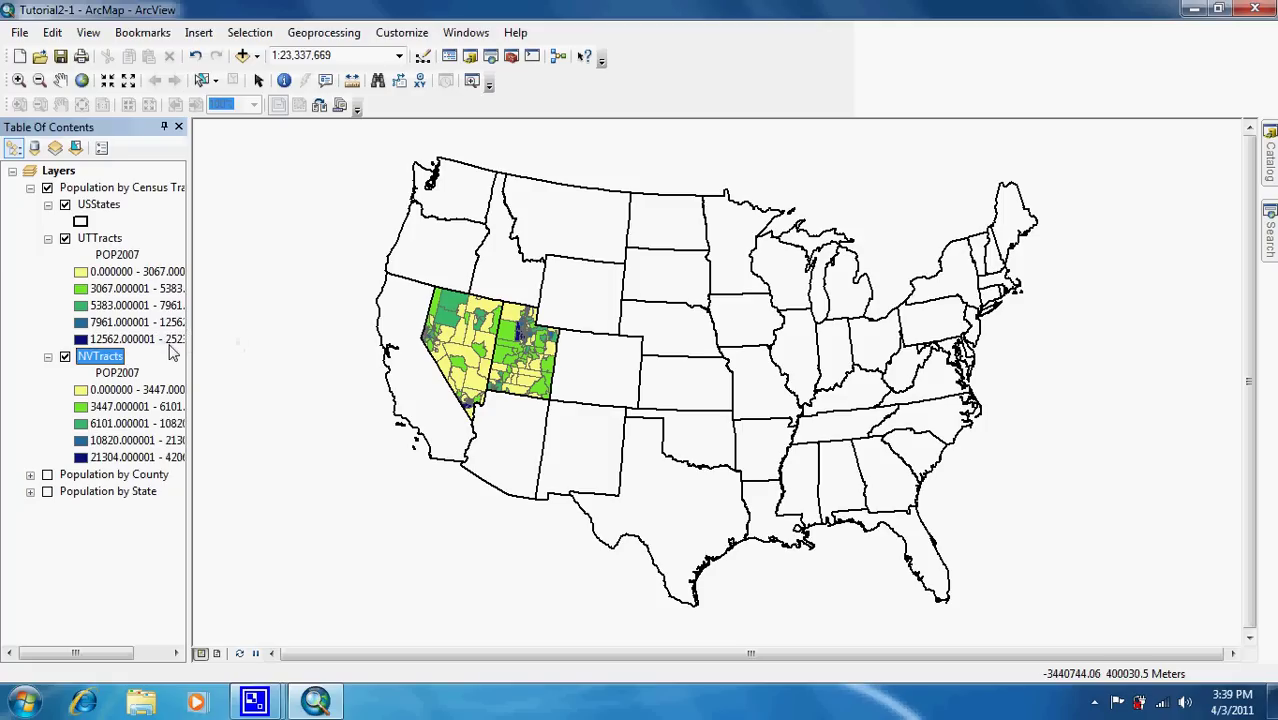
# - Collapse the Population by Census Tracts group and switch it off
pyautogui.click(30, 188)
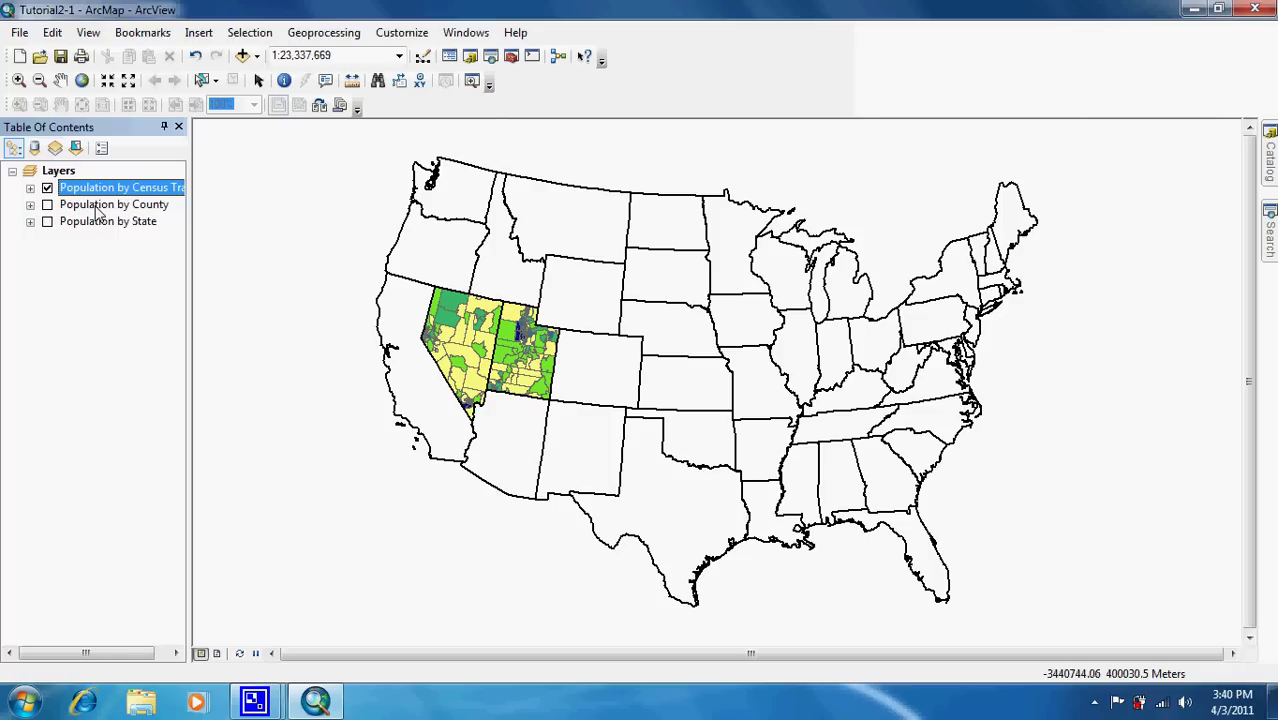
pyautogui.click(47, 188)
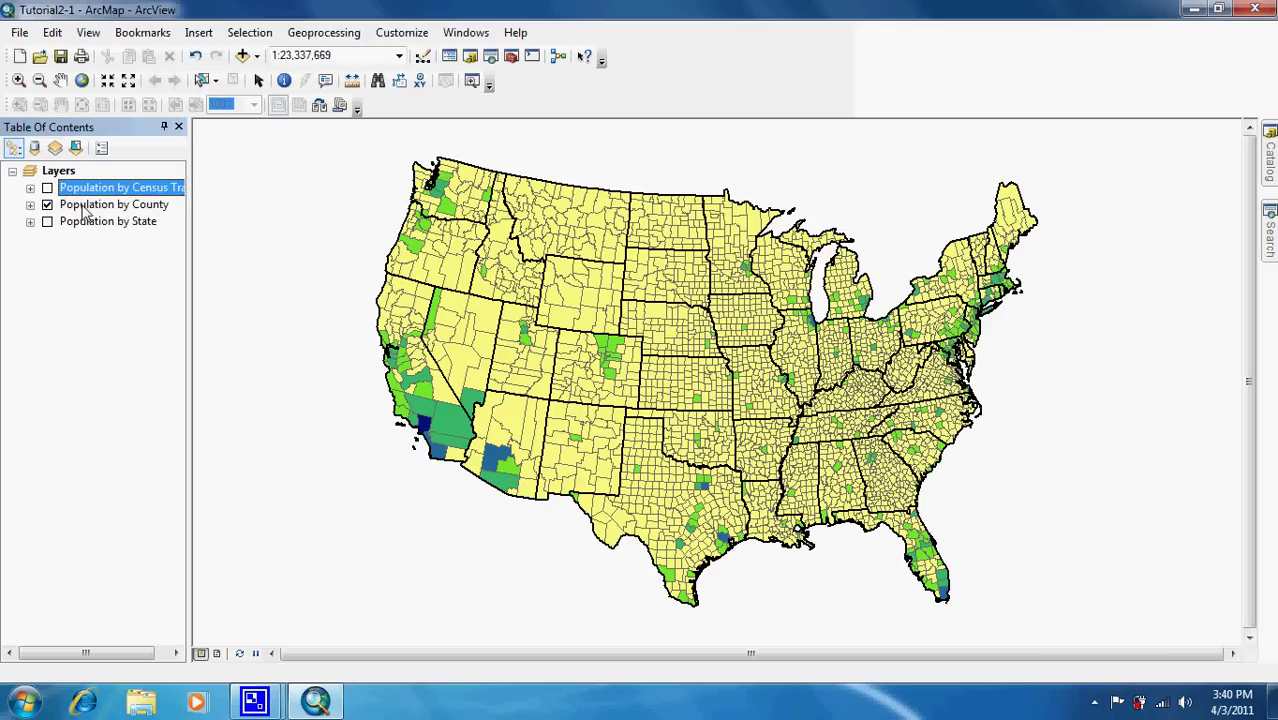
pyautogui.rightClick(86, 206)
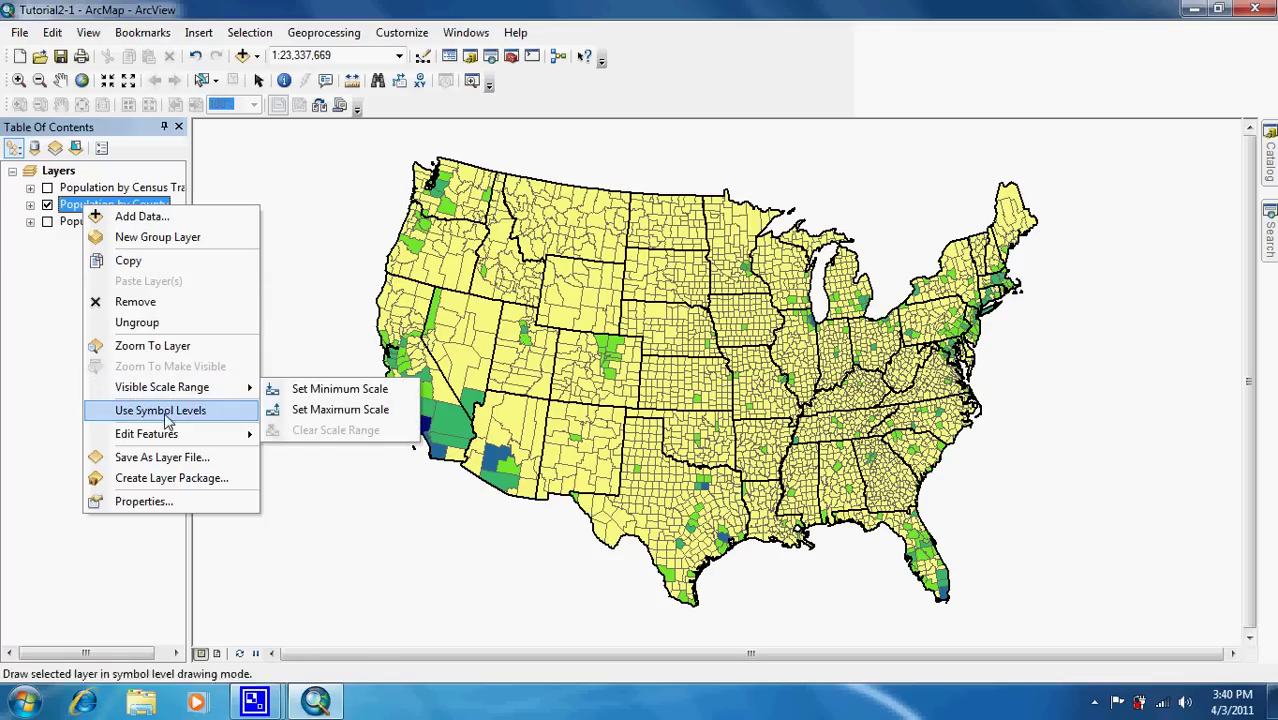
pyautogui.click(162, 457)
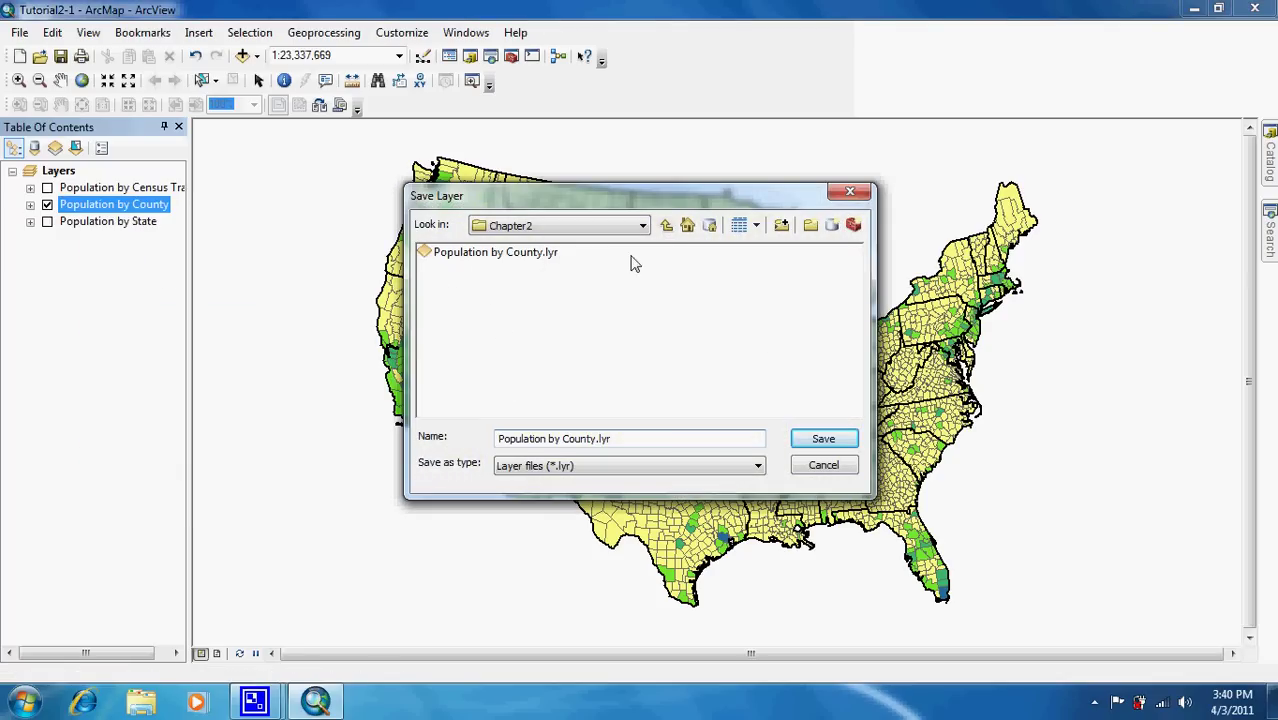
pyautogui.click(665, 225)
pyautogui.click(665, 225)
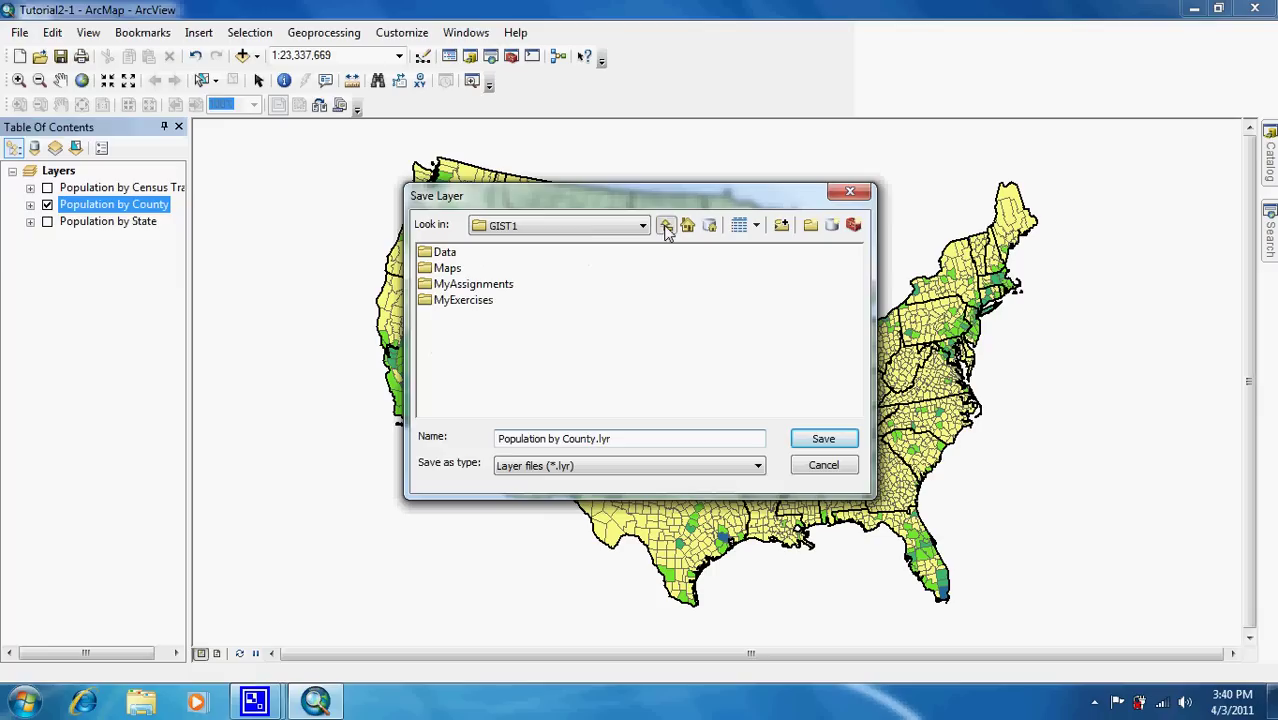
pyautogui.doubleClick(466, 300)
pyautogui.click(470, 302)
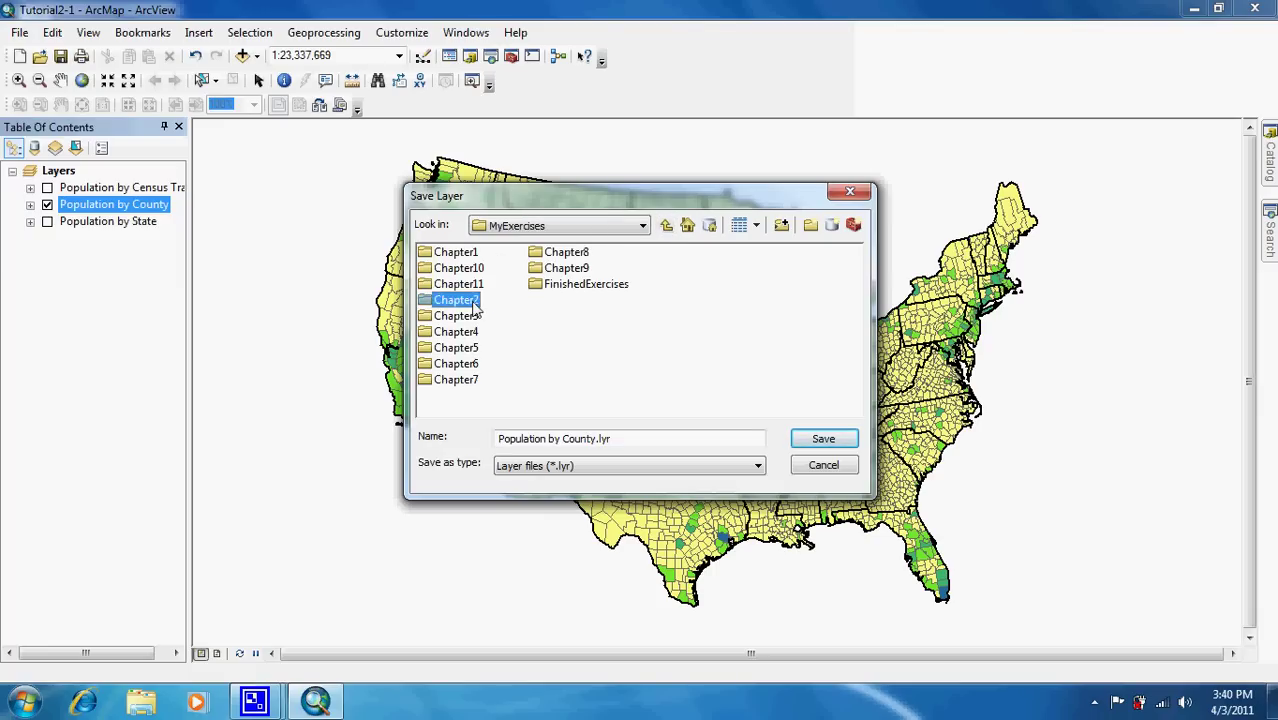
pyautogui.doubleClick(475, 304)
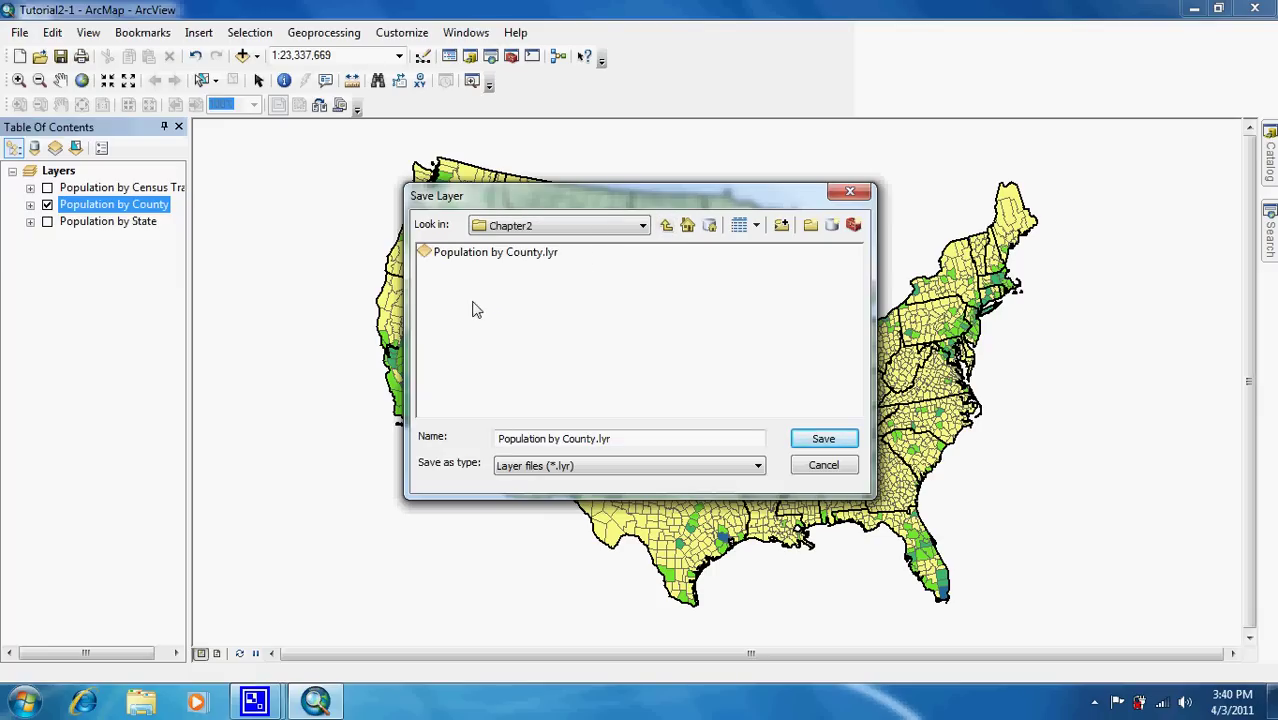
pyautogui.click(824, 466)
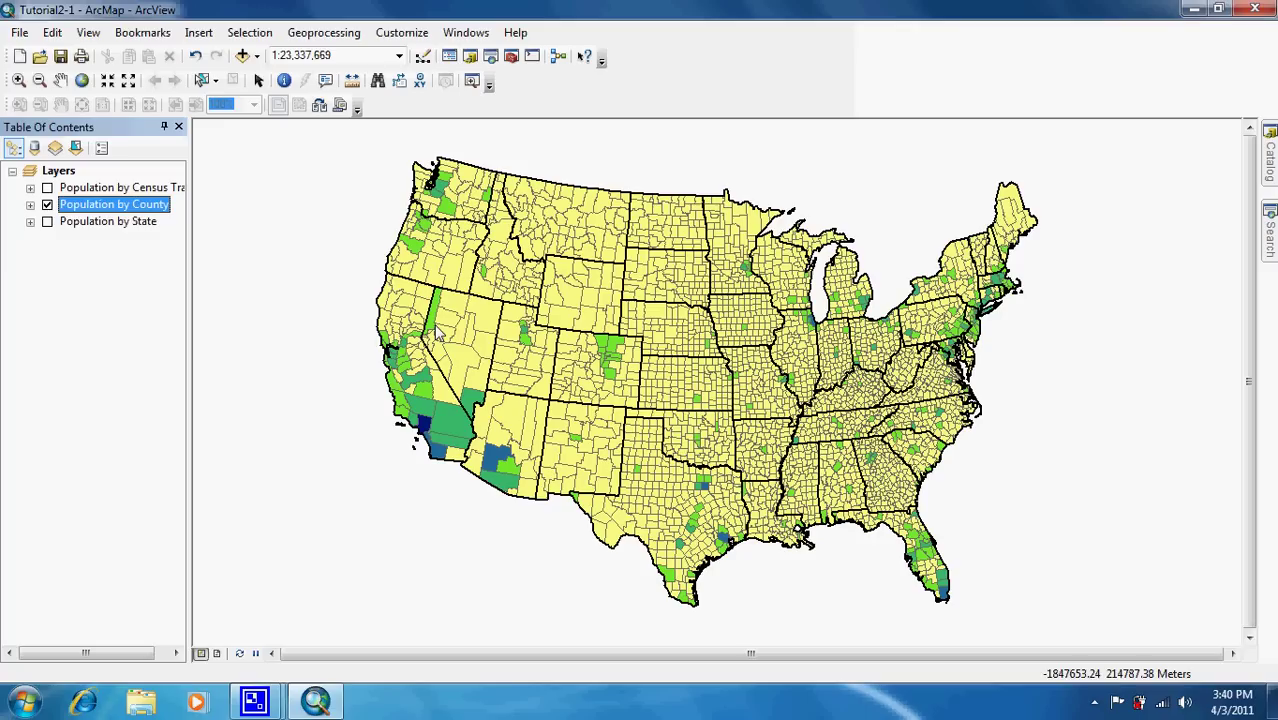
pyautogui.click(242, 56)
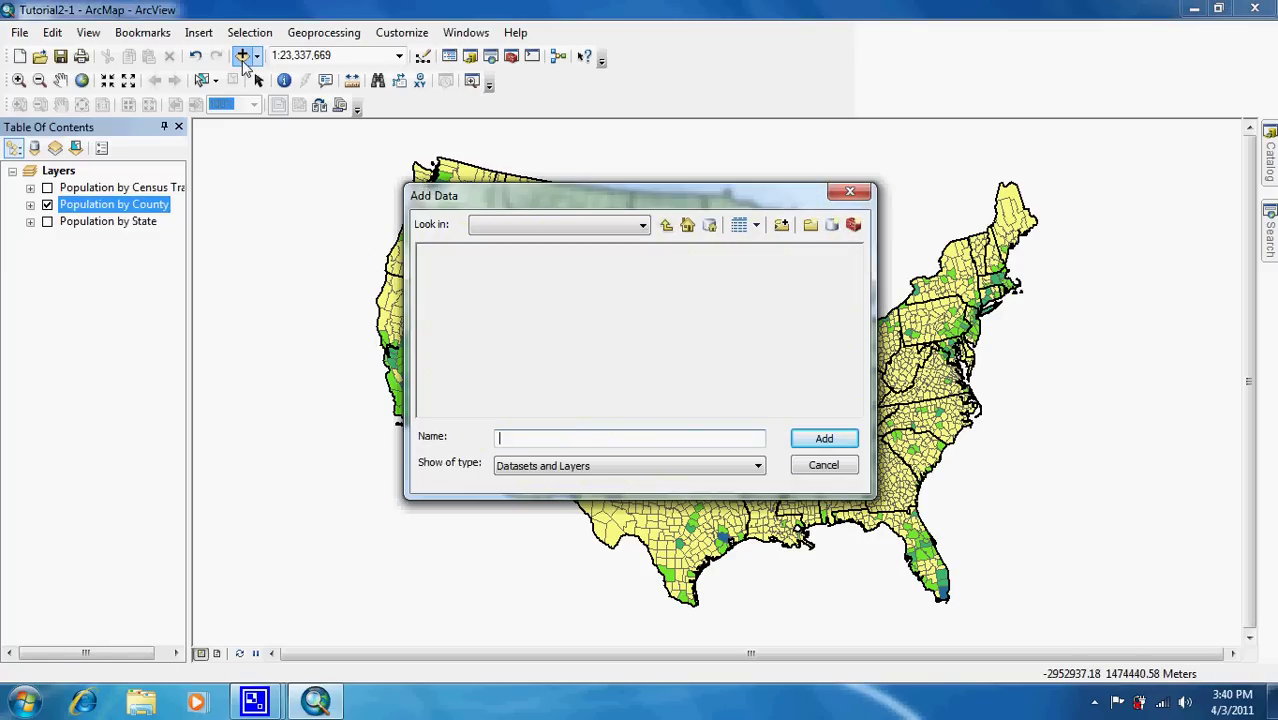
pyautogui.click(666, 226)
pyautogui.click(666, 226)
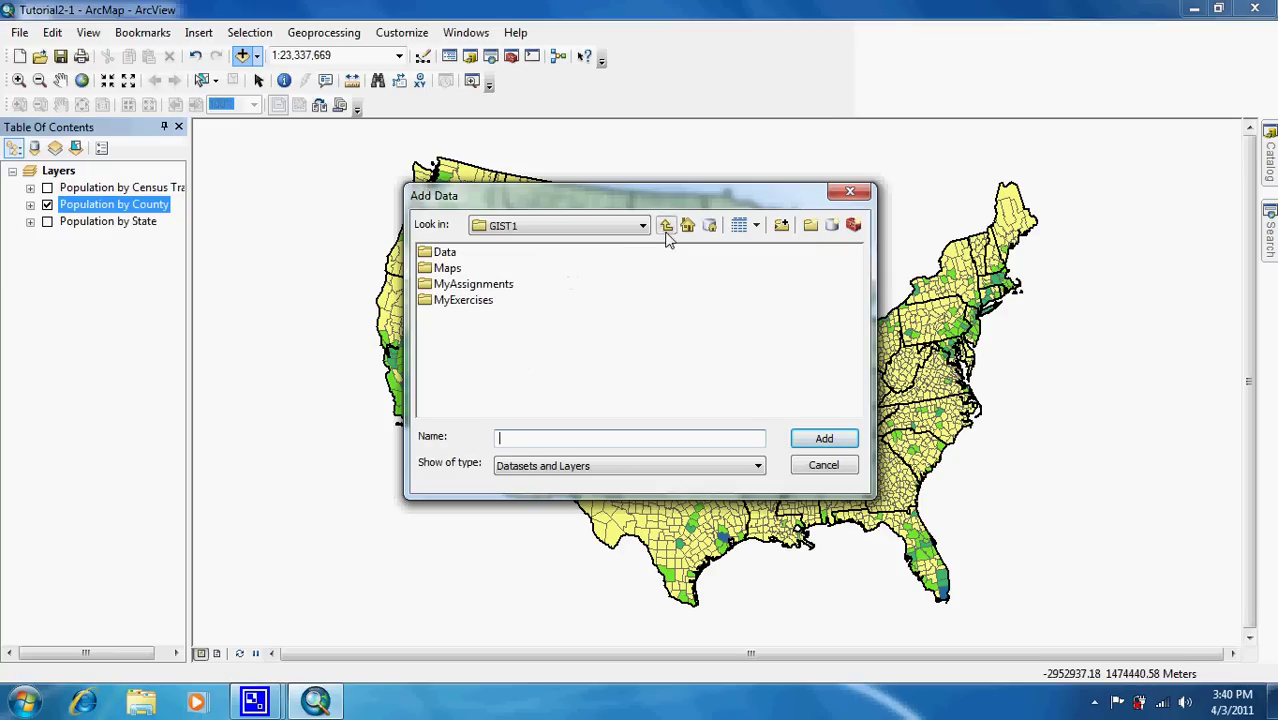
pyautogui.doubleClick(447, 302)
pyautogui.doubleClick(449, 302)
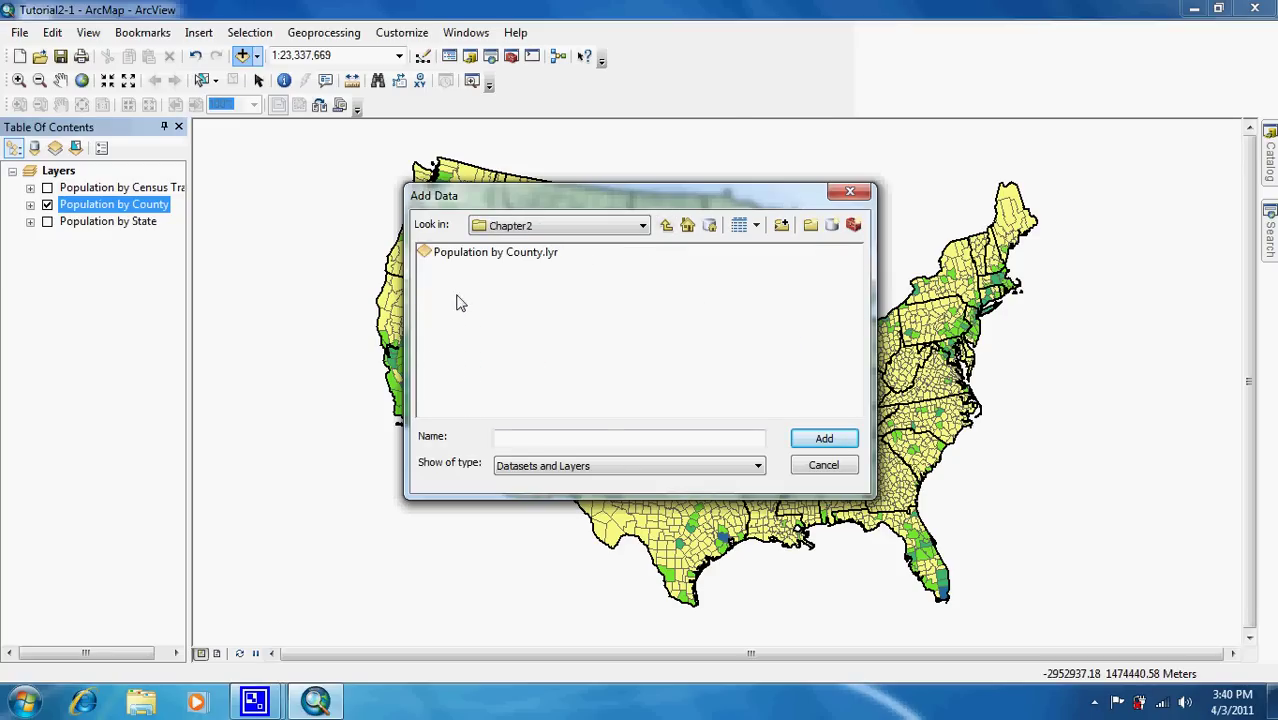
pyautogui.click(826, 465)
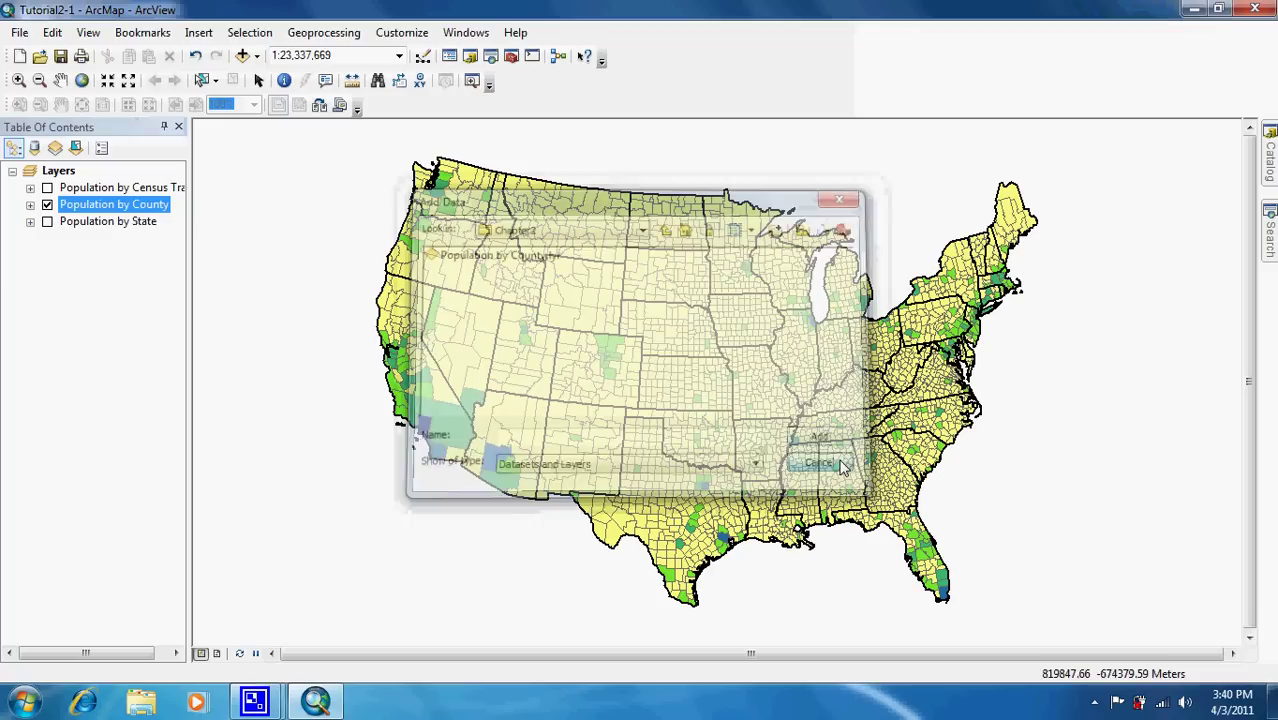
pyautogui.click(1270, 160)
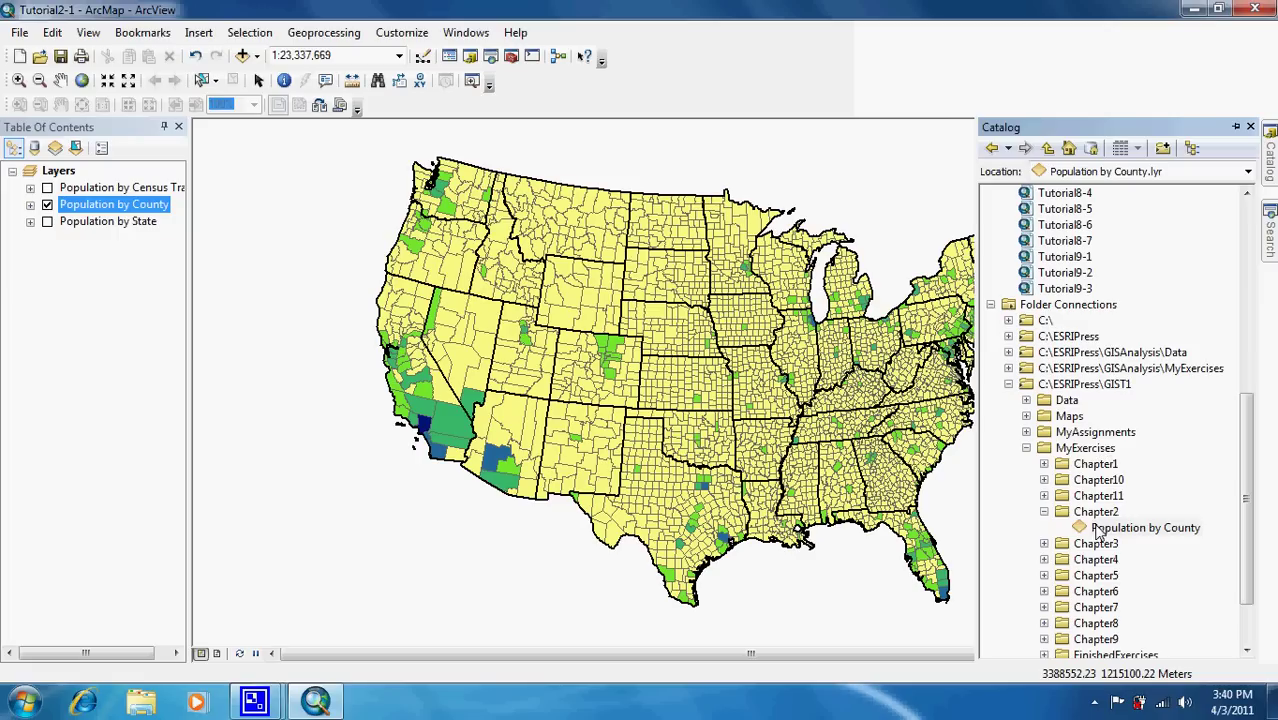
pyautogui.moveTo(1163, 533); pyautogui.dragTo(66, 294)
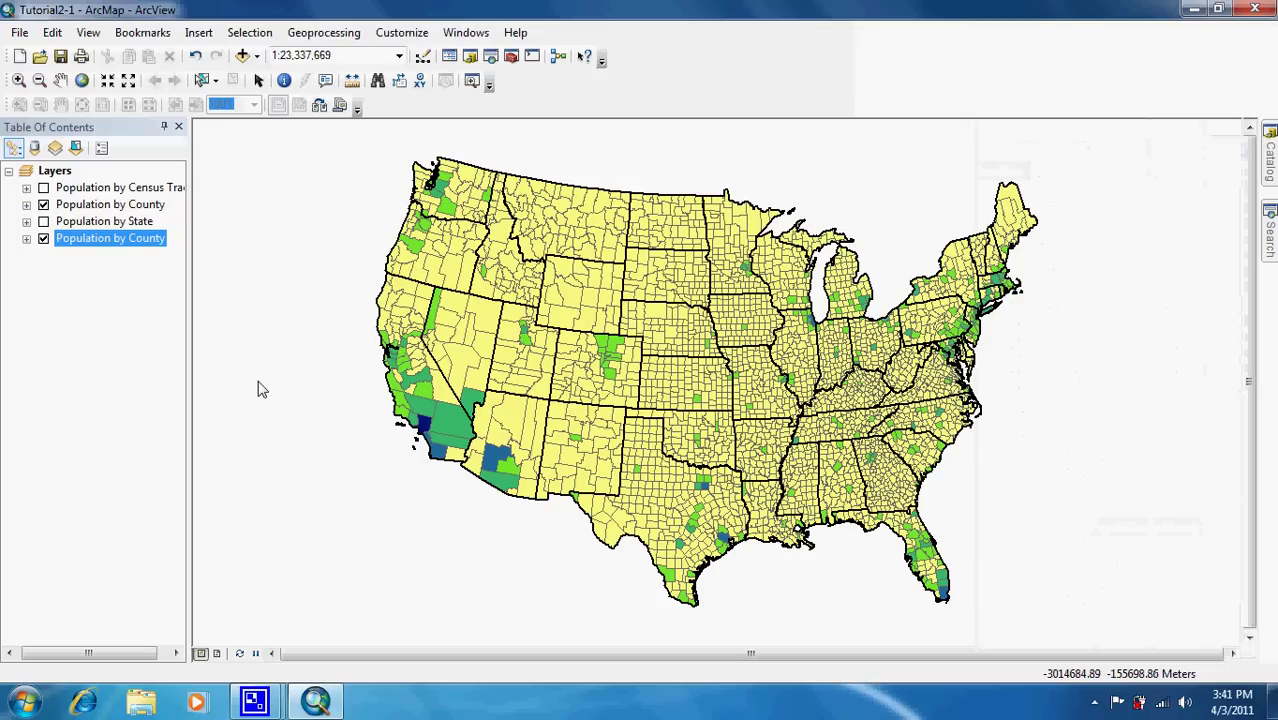
pyautogui.rightClick(116, 246)
pyautogui.click(150, 336)
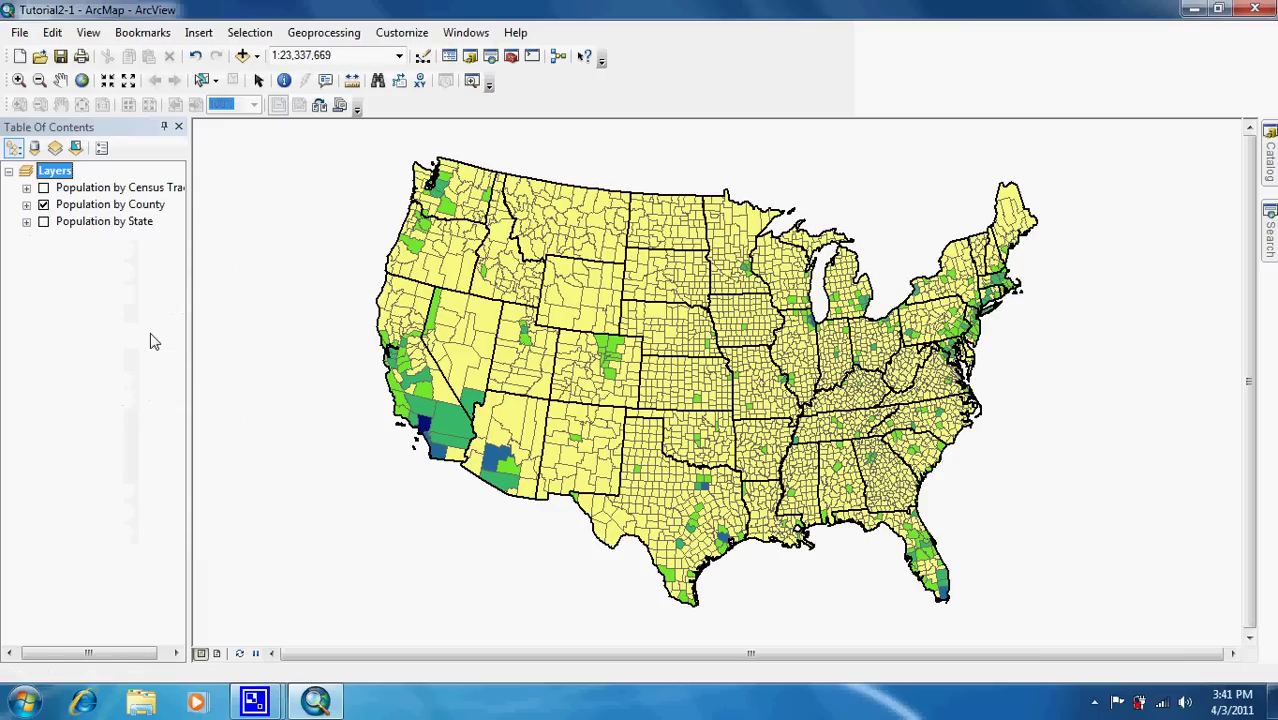